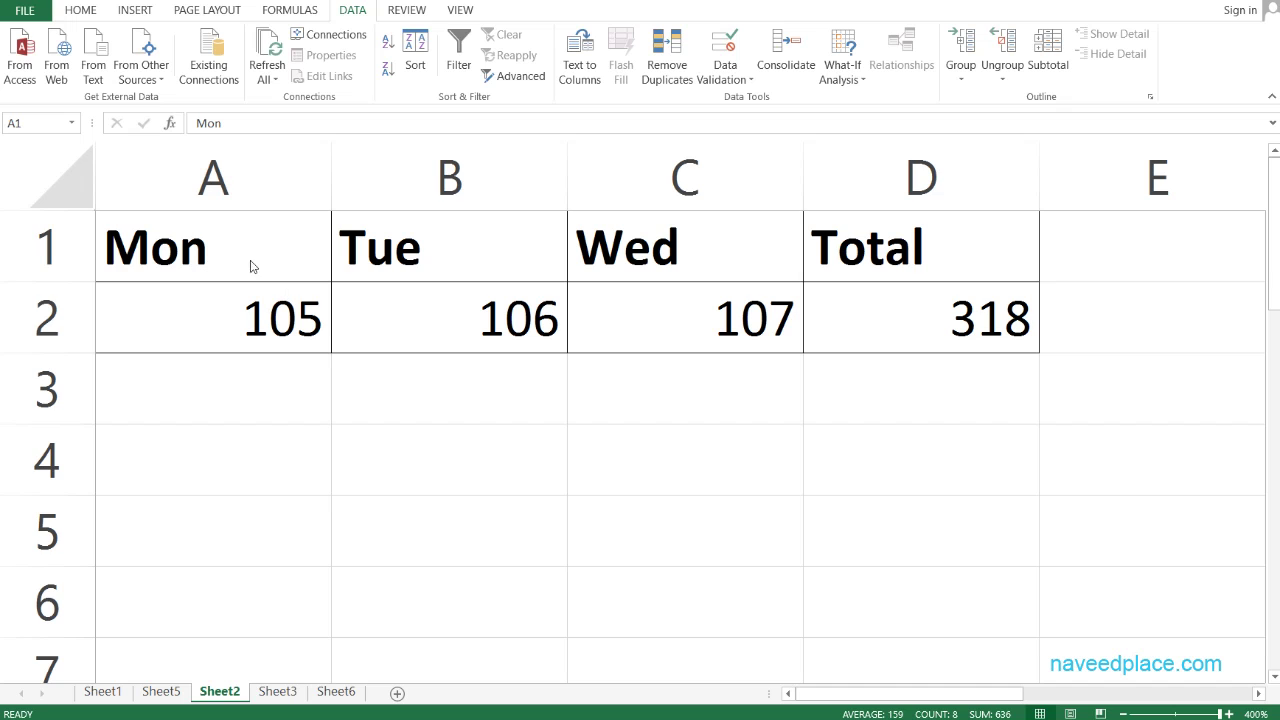
Review Sheet2's Mon–Wed day table and Sheet3's thu–sun table, switching between them
key("ctrl+a")
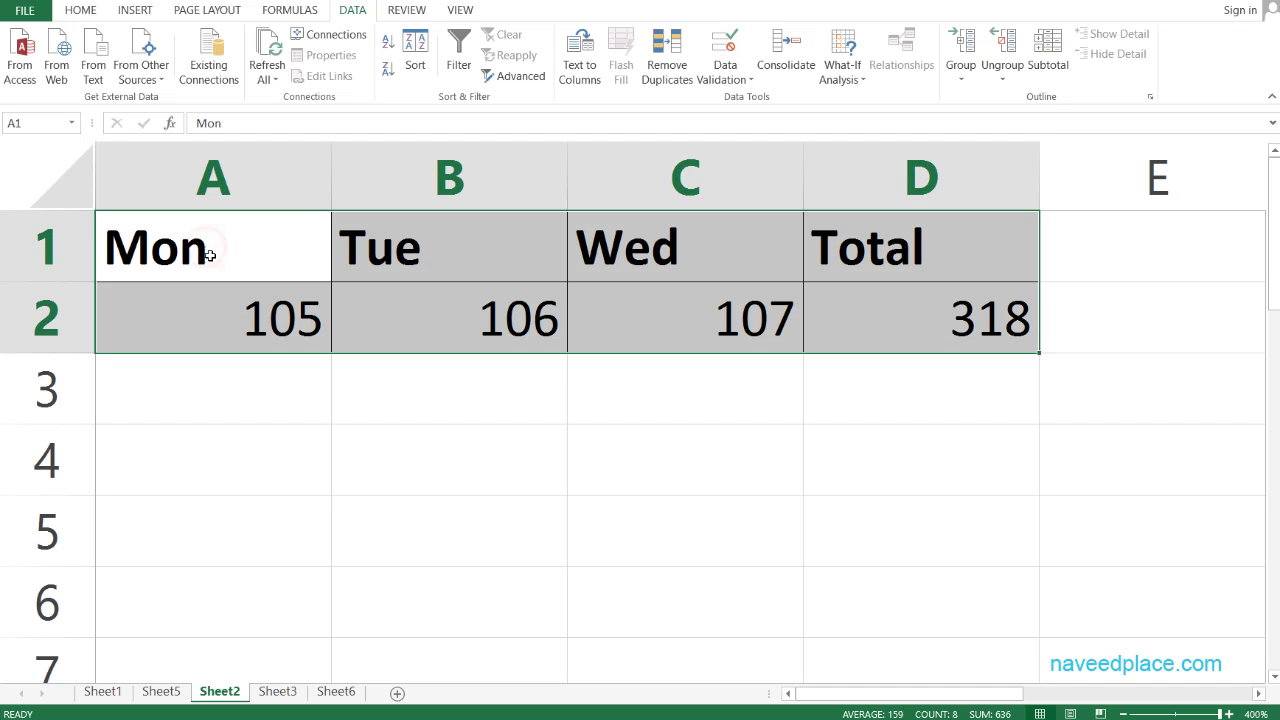
left_click(650, 254)
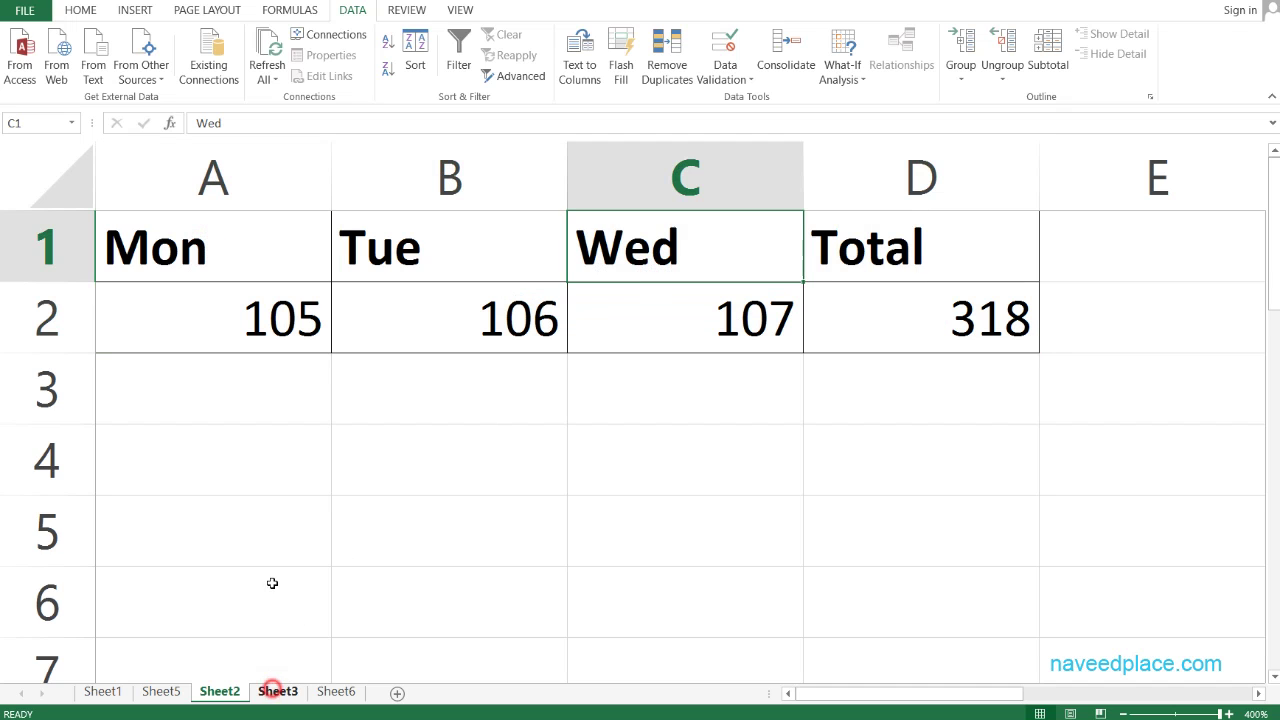
left_click(278, 691)
left_click(156, 248)
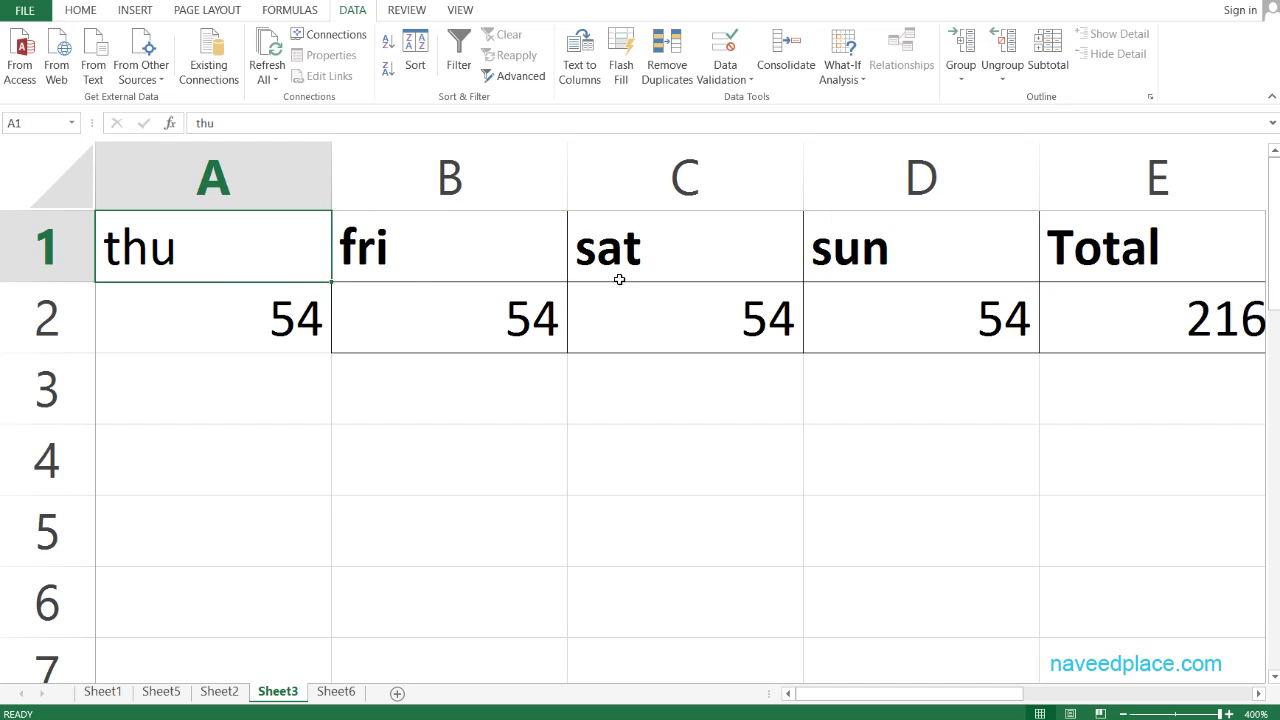
left_click(845, 270)
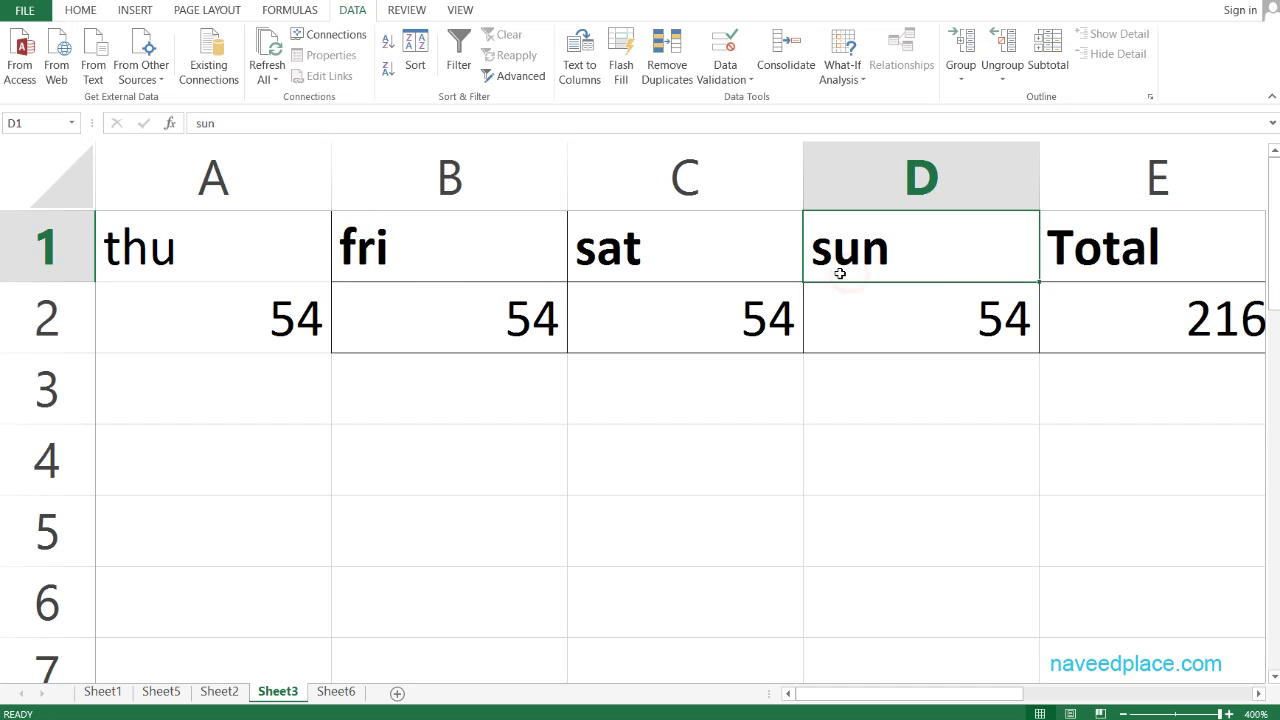
left_click(219, 690)
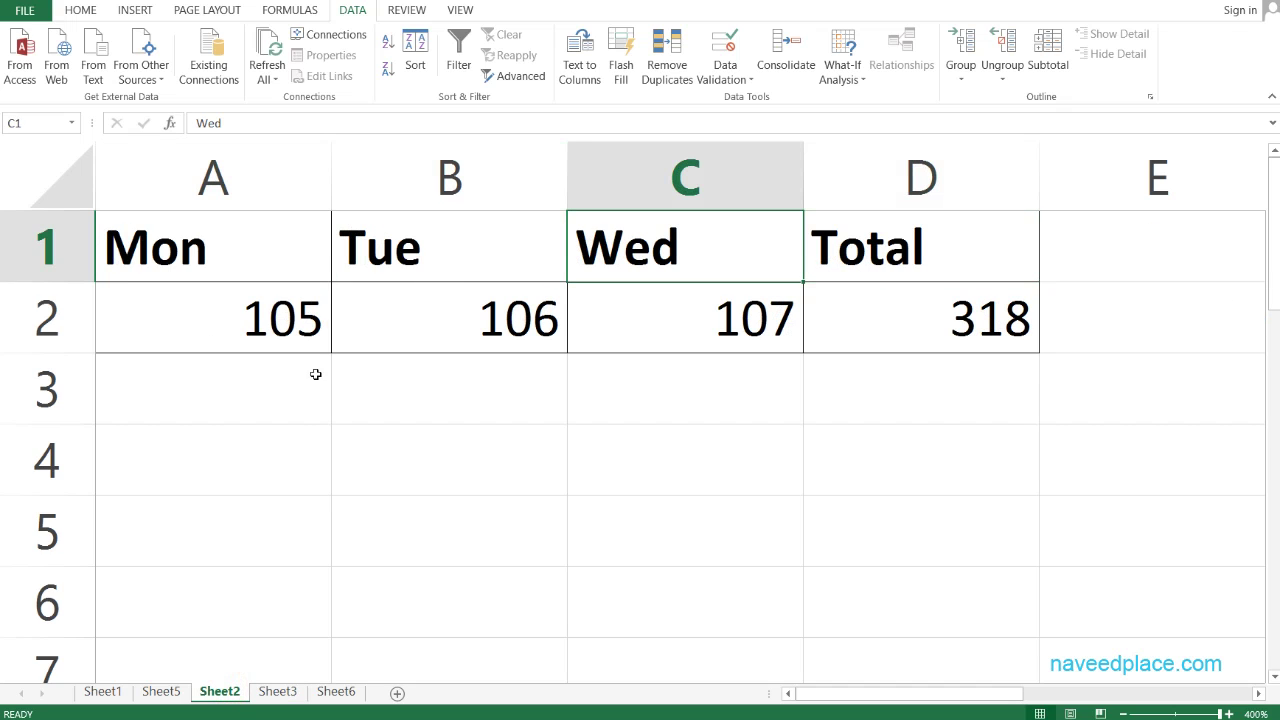
left_click(178, 256)
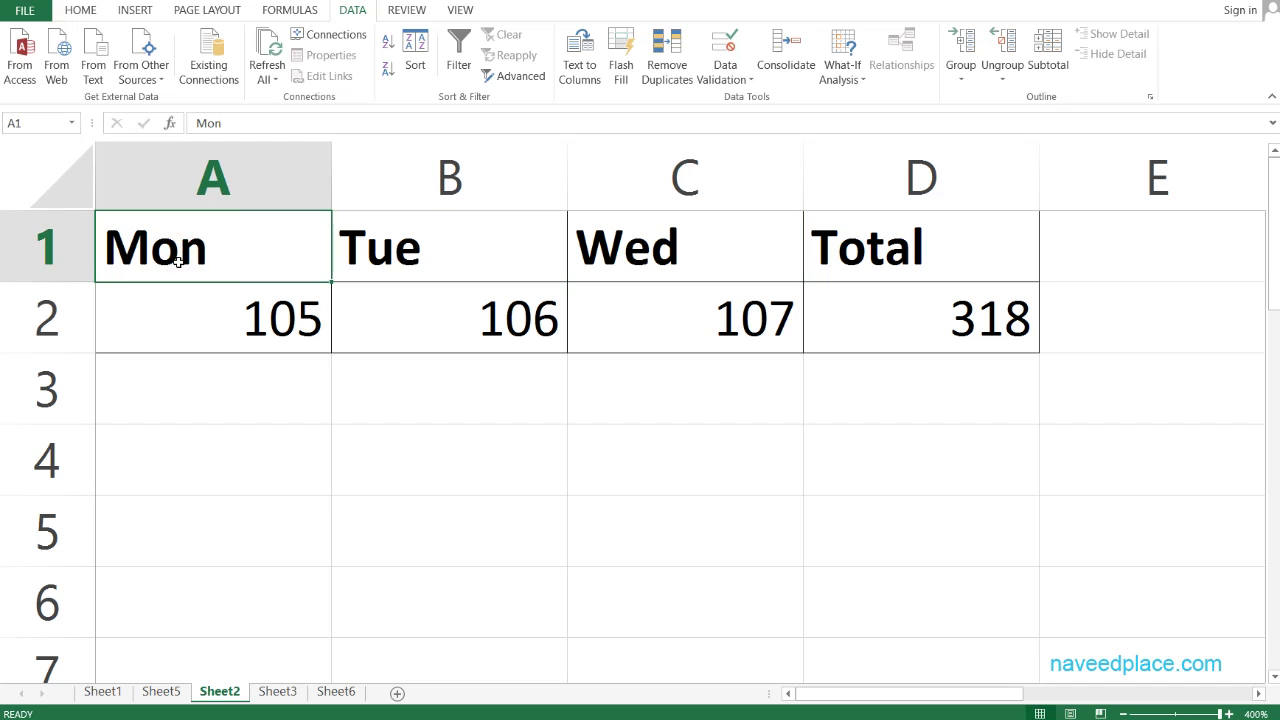
left_click(648, 260)
left_click(277, 691)
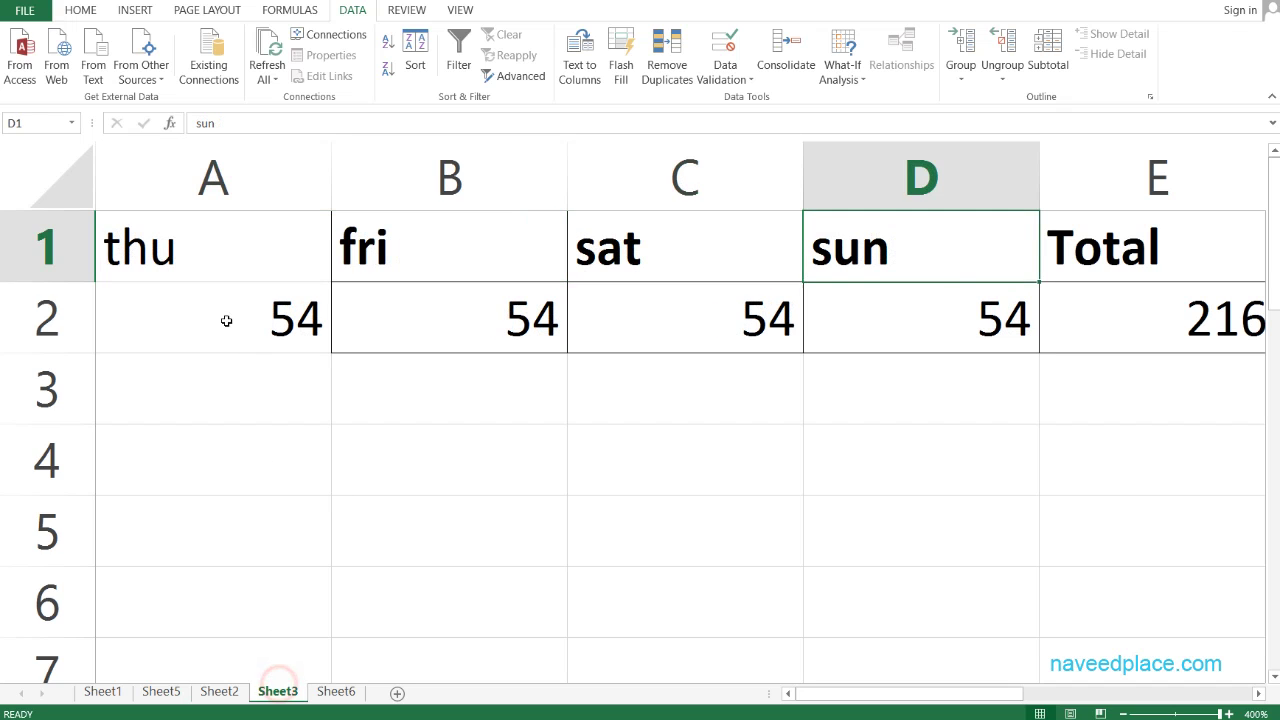
left_click(195, 273)
left_click(806, 264)
Insert a new Sheet8 placed right after Sheet3 and open Data > Consolidate
left_click(397, 692)
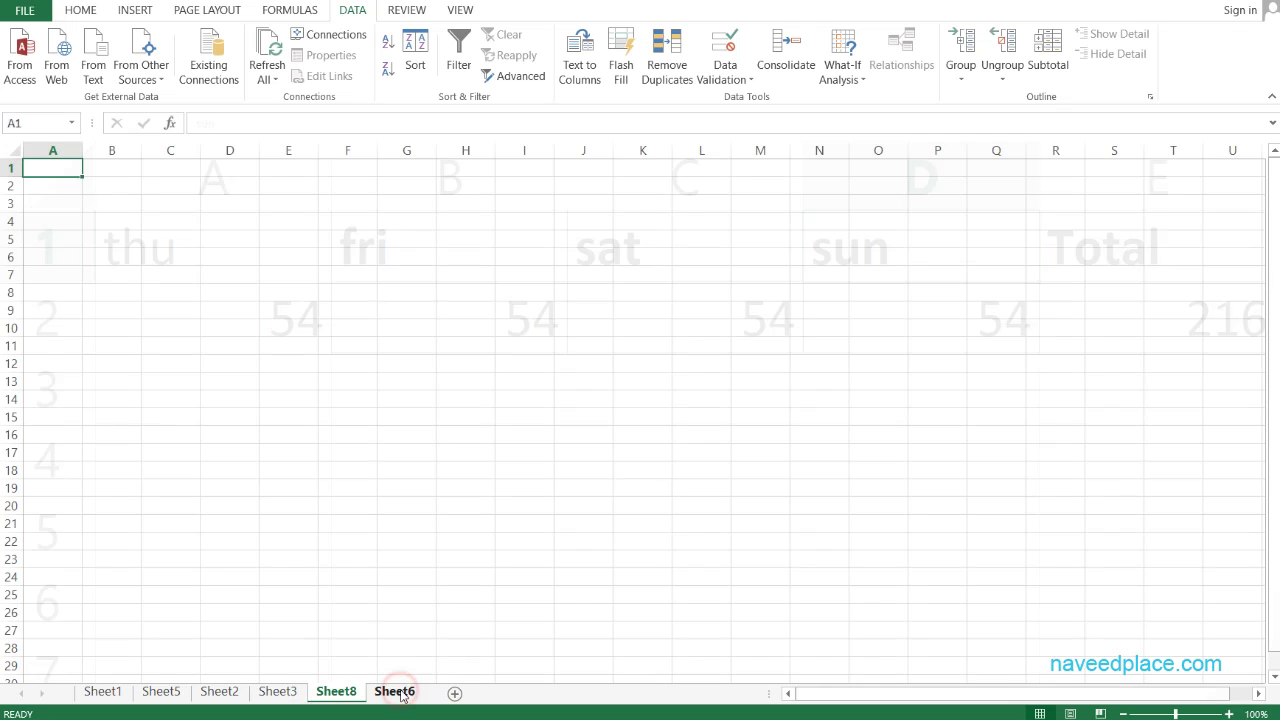
left_click(376, 690)
left_click_drag(375, 690, 332, 700)
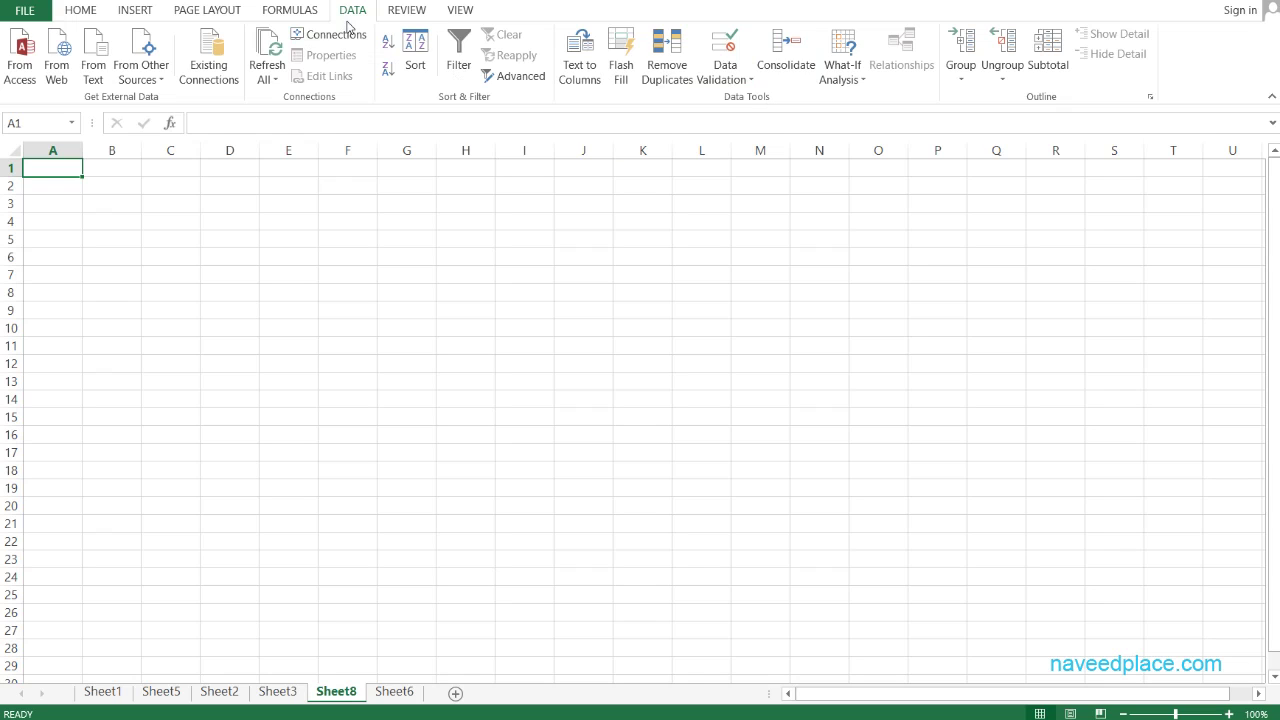
left_click(785, 62)
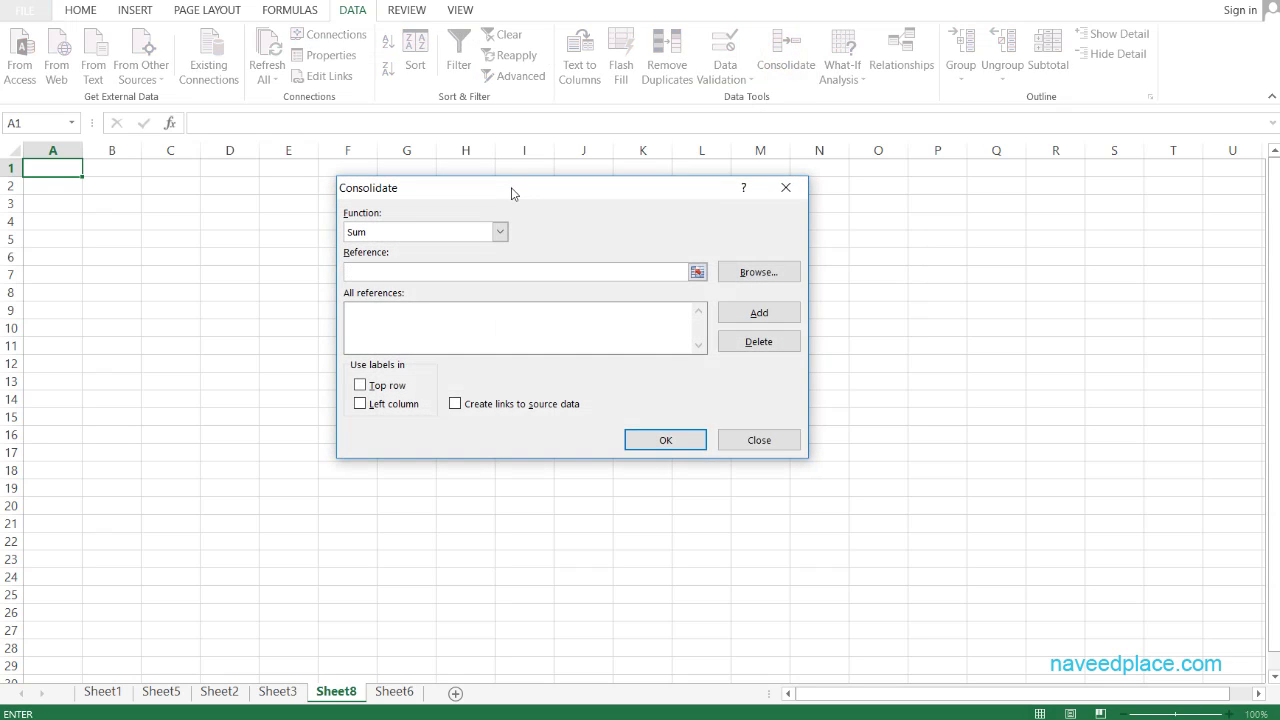
Keep Sum as the function and collapse the dialog to pick a source reference
left_click(366, 235)
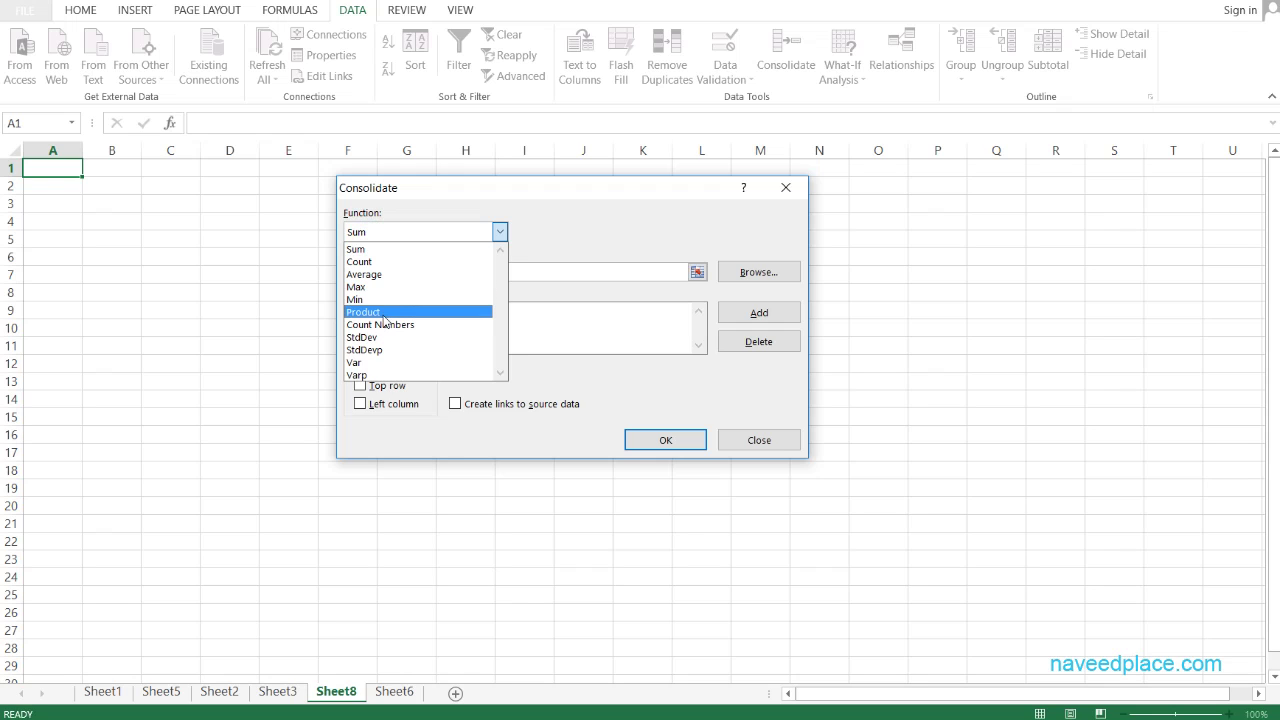
left_click(370, 249)
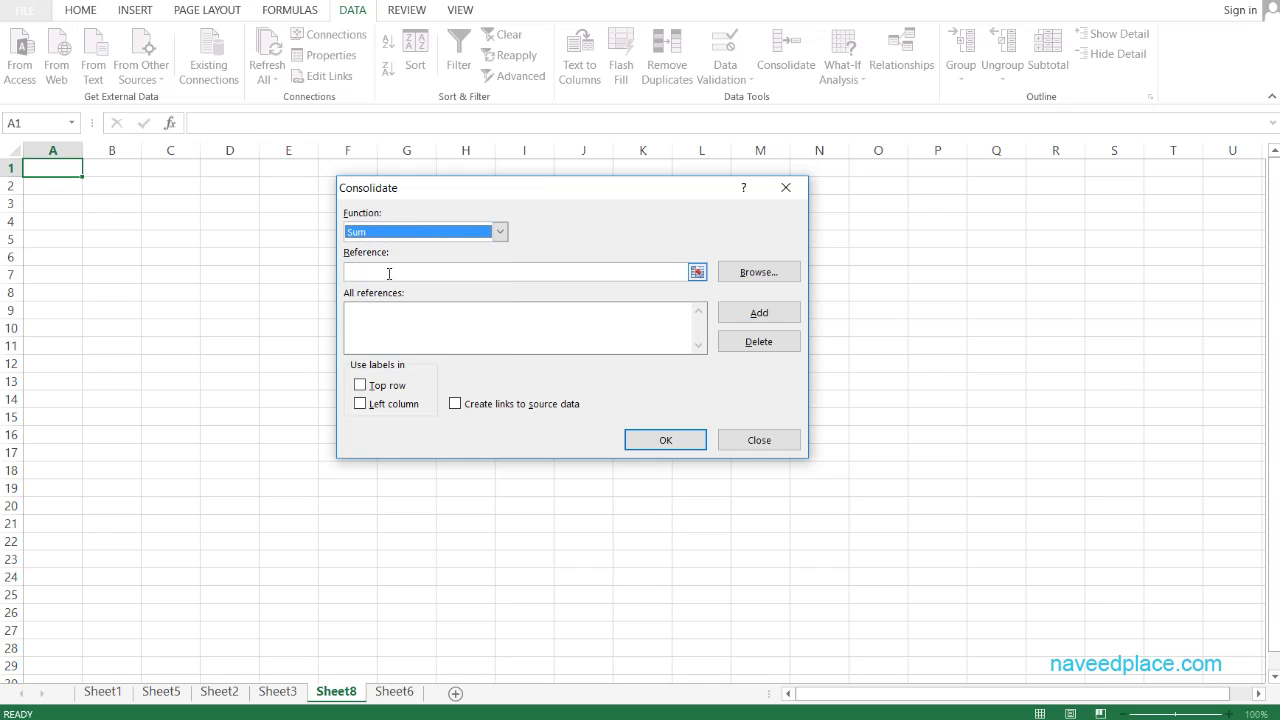
left_click(388, 273)
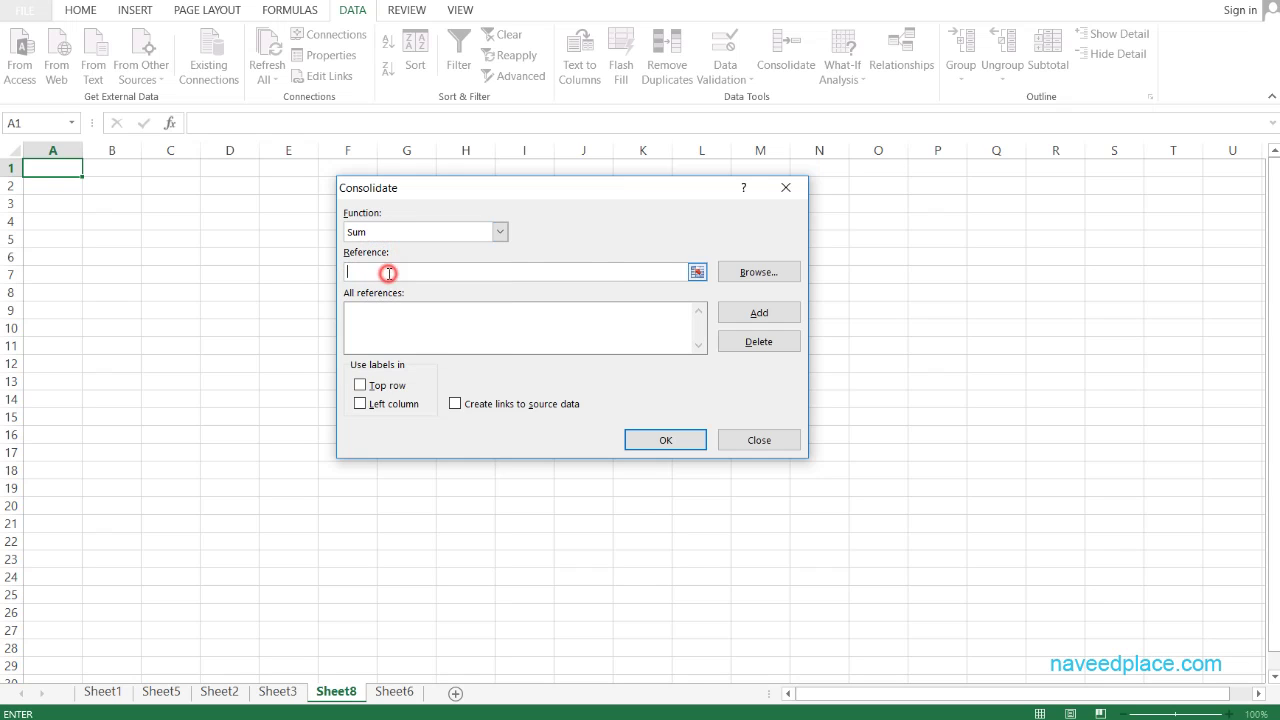
left_click(696, 272)
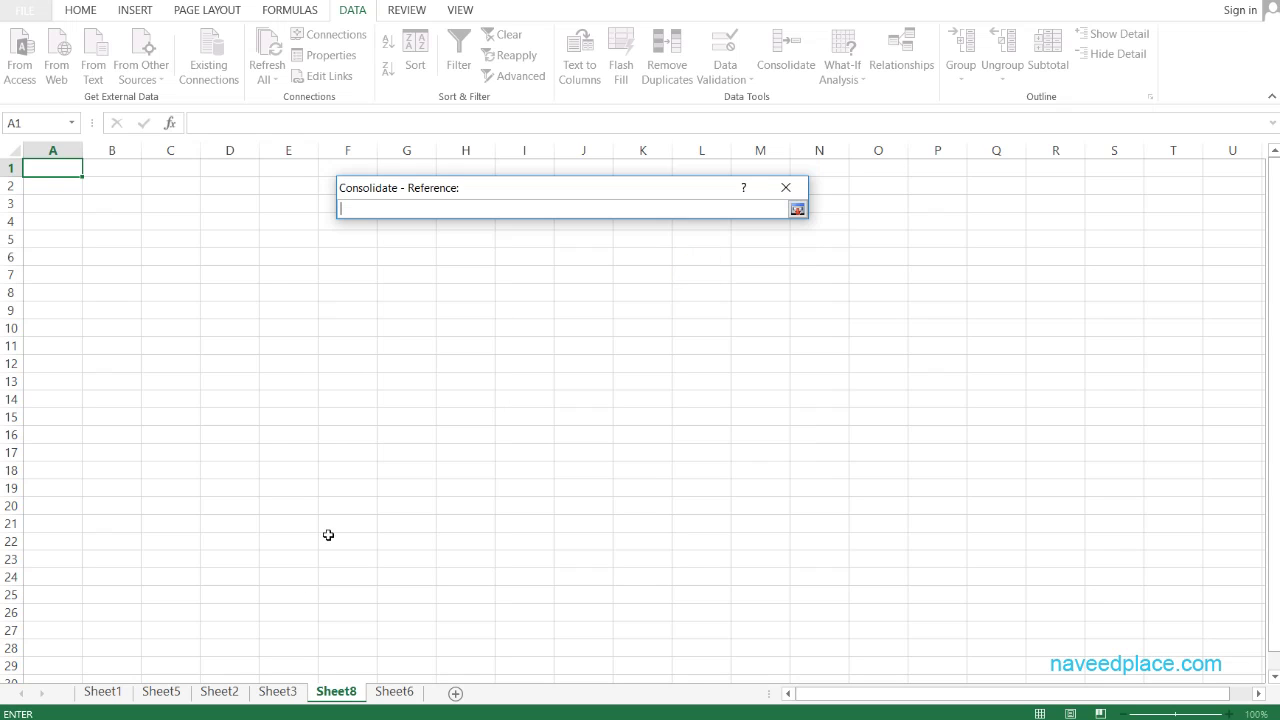
Add Sheet2's Mon–Total range A1:D2 as the first consolidation reference
left_click(218, 694)
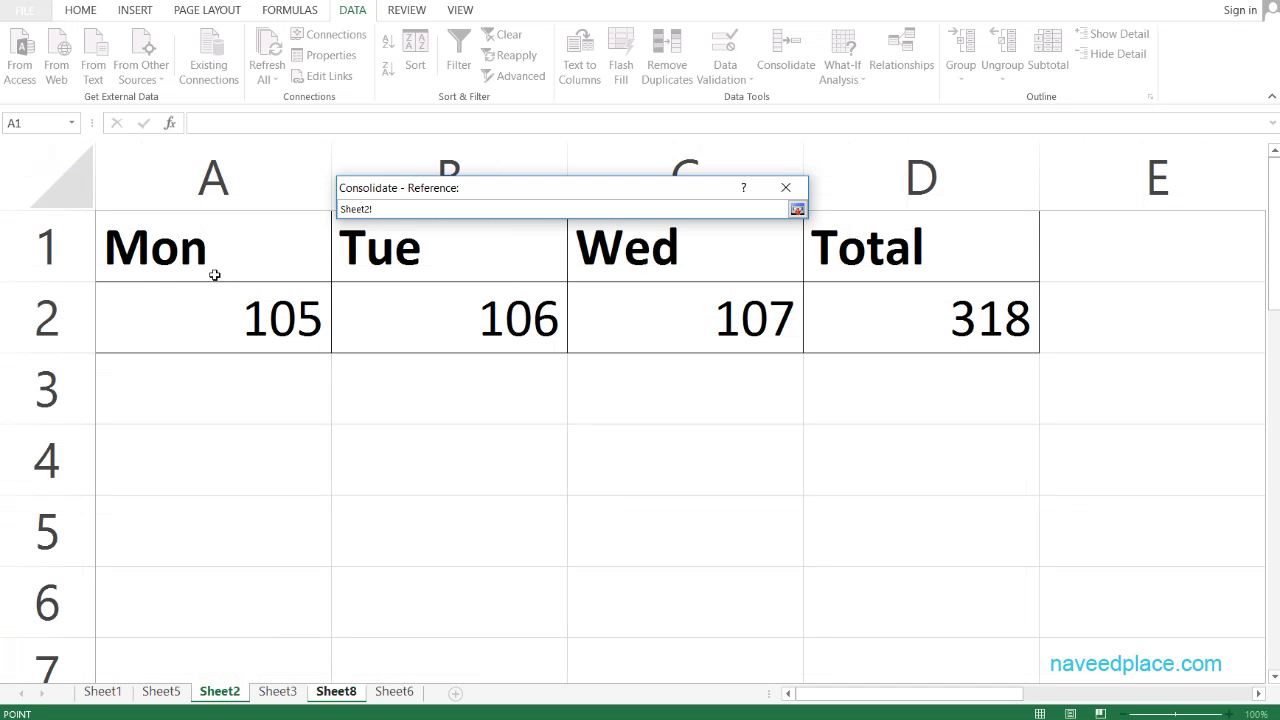
left_click_drag(190, 250, 837, 318)
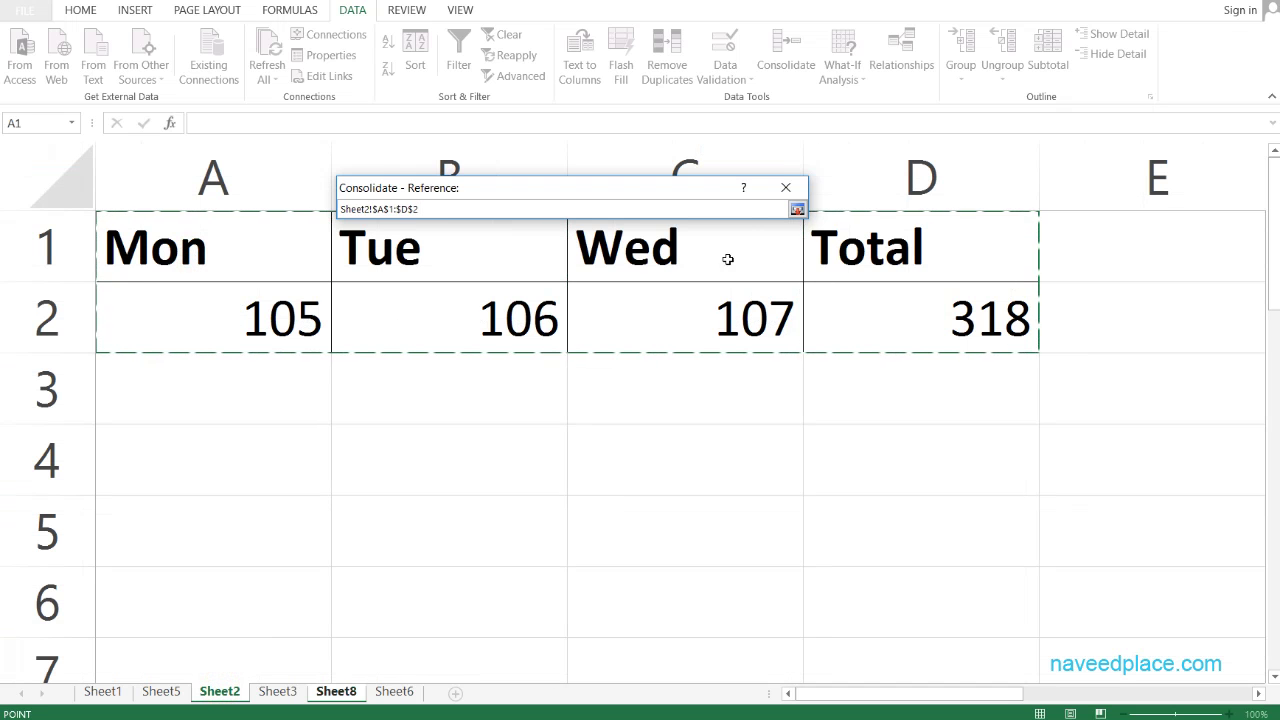
left_click(797, 210)
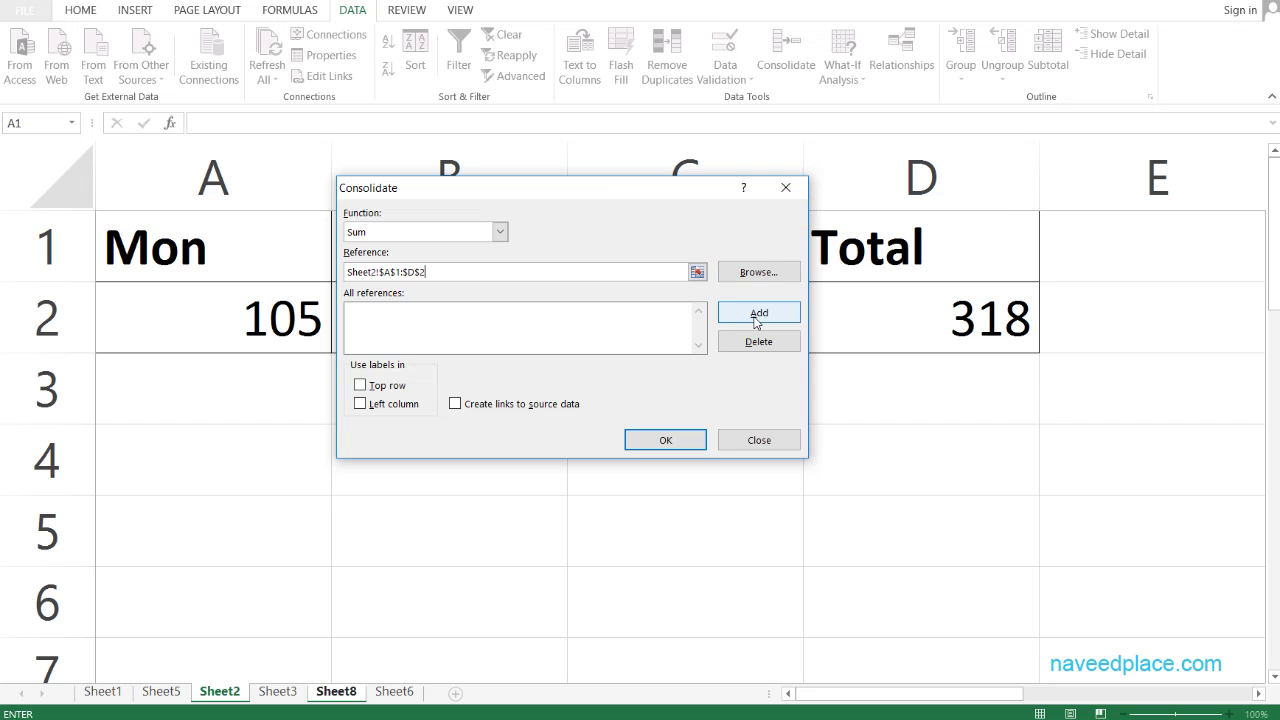
left_click(757, 315)
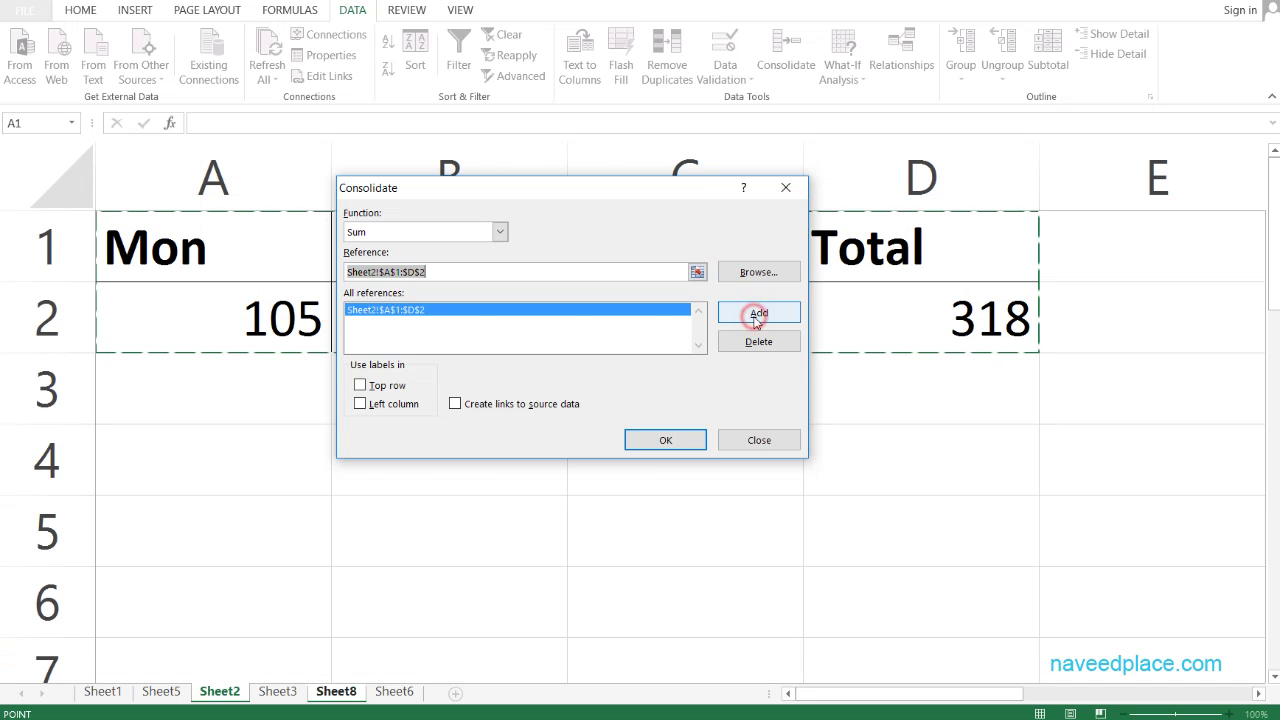
Add Sheet3's thu–sun range A1:E2, including Total, as the second reference
left_click(283, 691)
left_click_drag(440, 203, 366, 381)
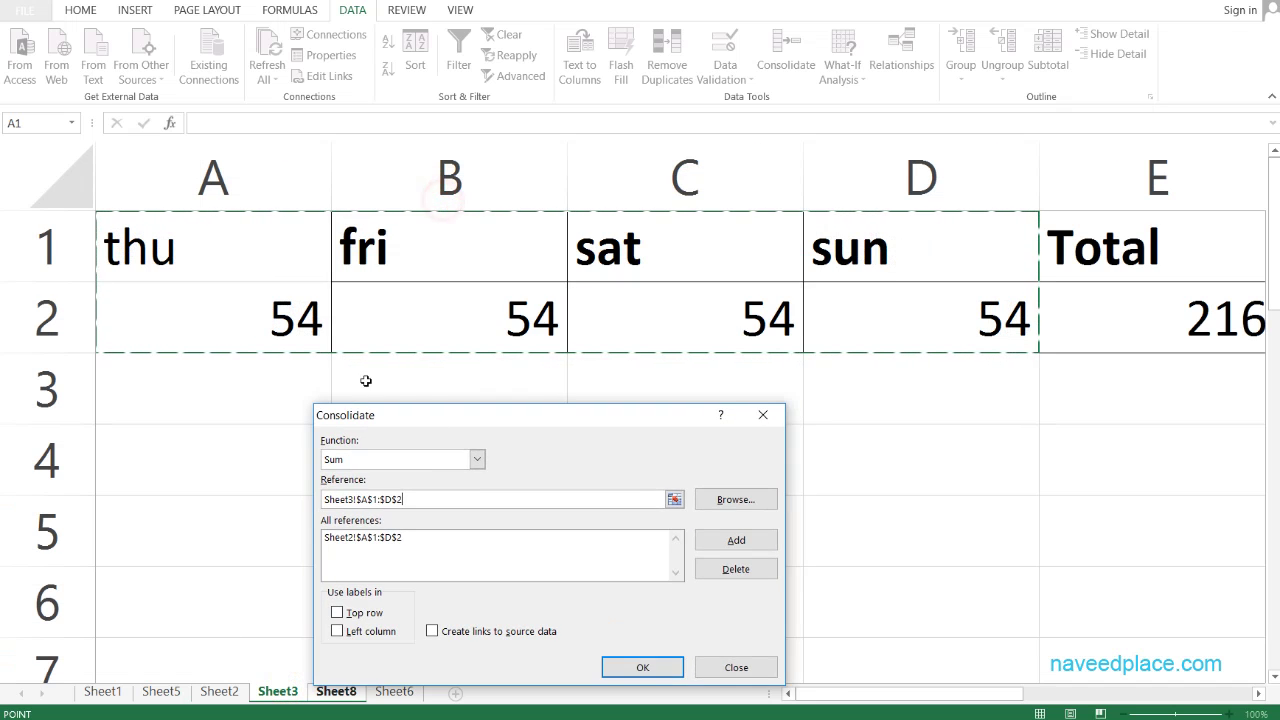
left_click_drag(120, 238, 1066, 325)
left_click_drag(620, 424, 630, 349)
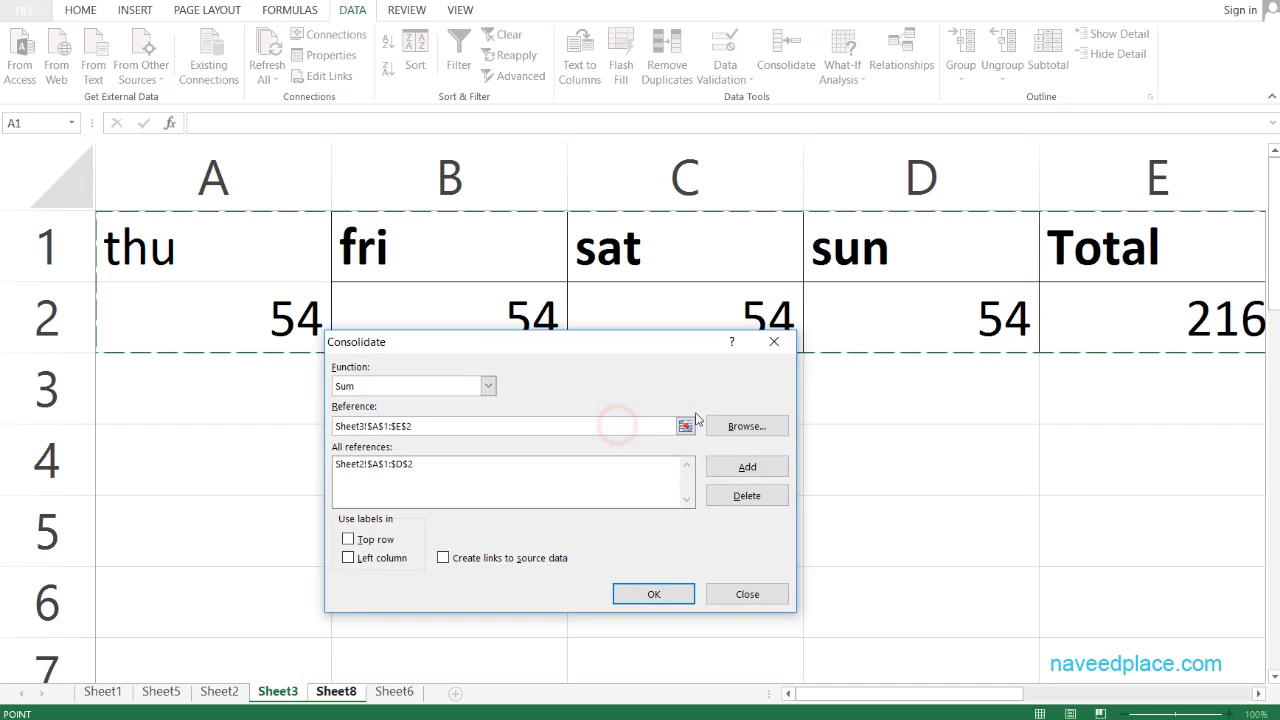
left_click(747, 467)
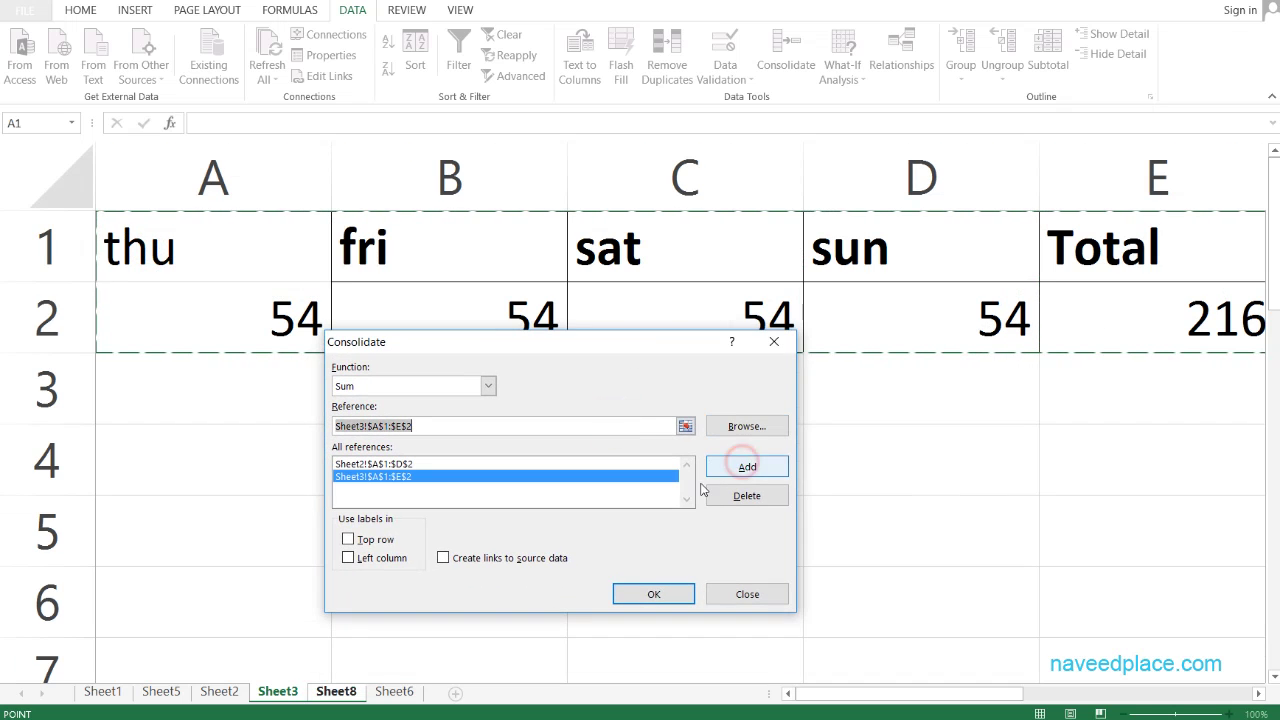
left_click(393, 694)
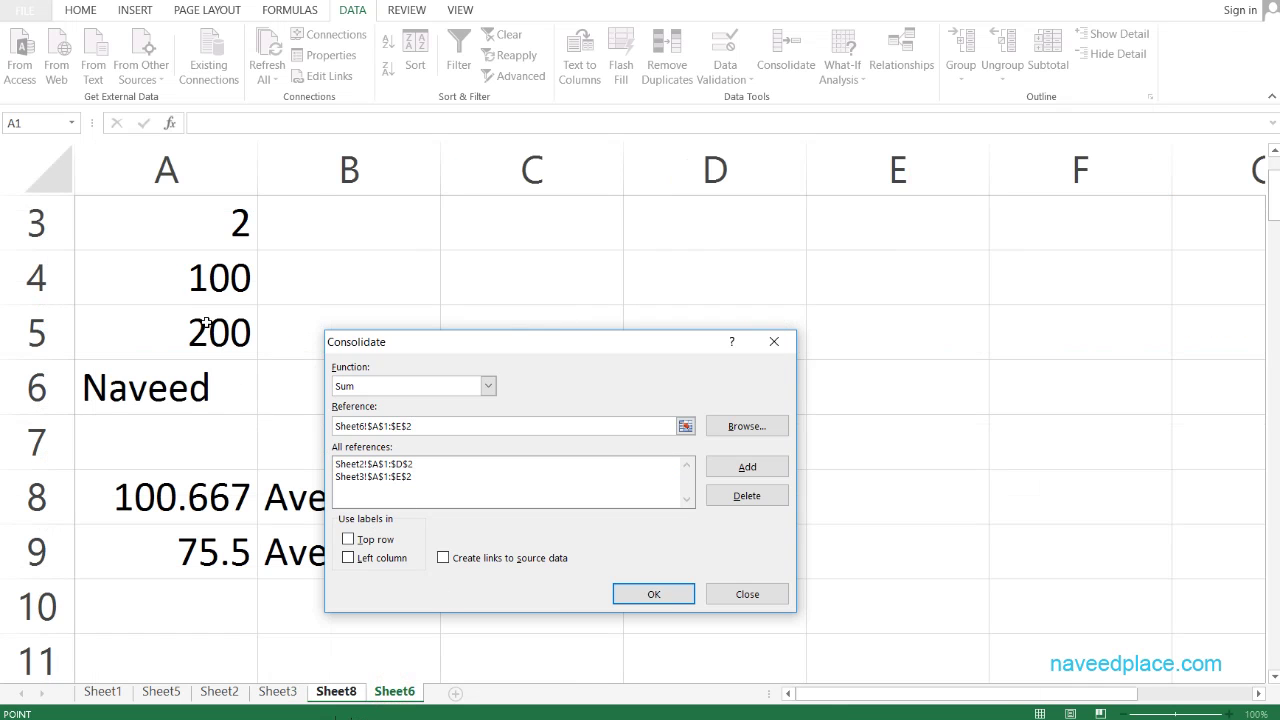
Return to Sheet8 and delete the leftover range from the Reference box
left_click(277, 692)
left_click(336, 692)
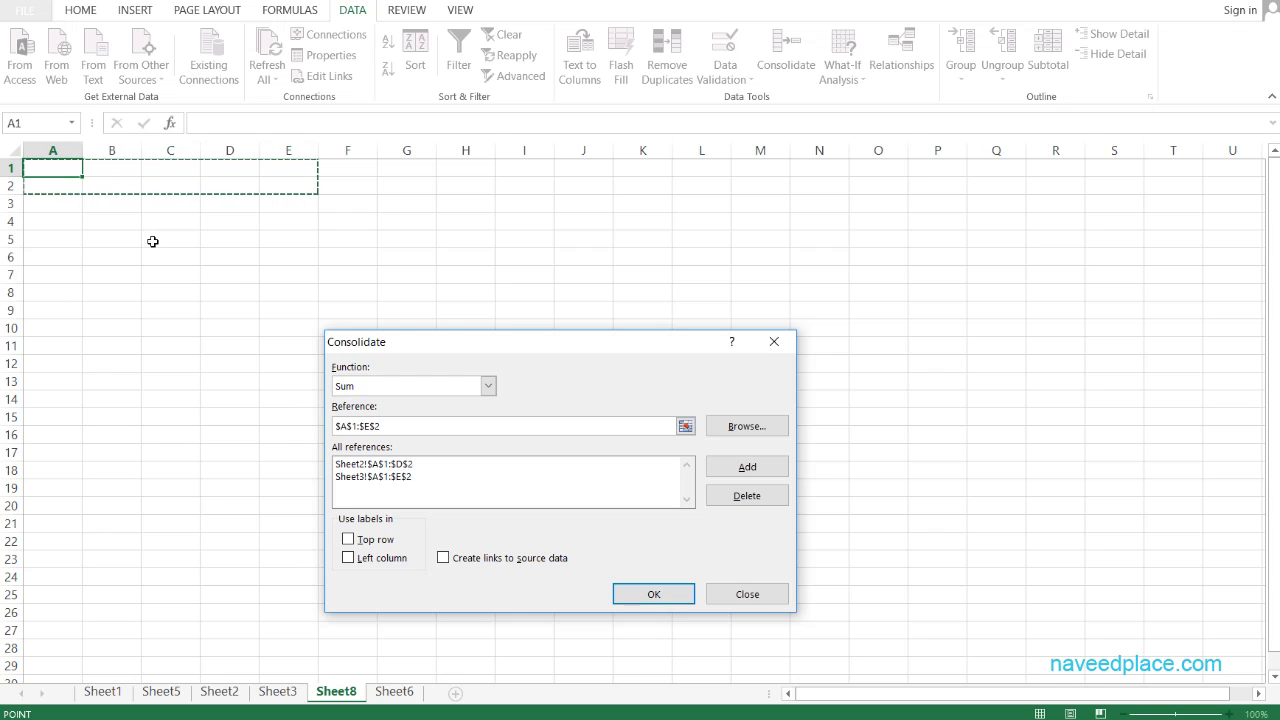
left_click(175, 346, "ctrl")
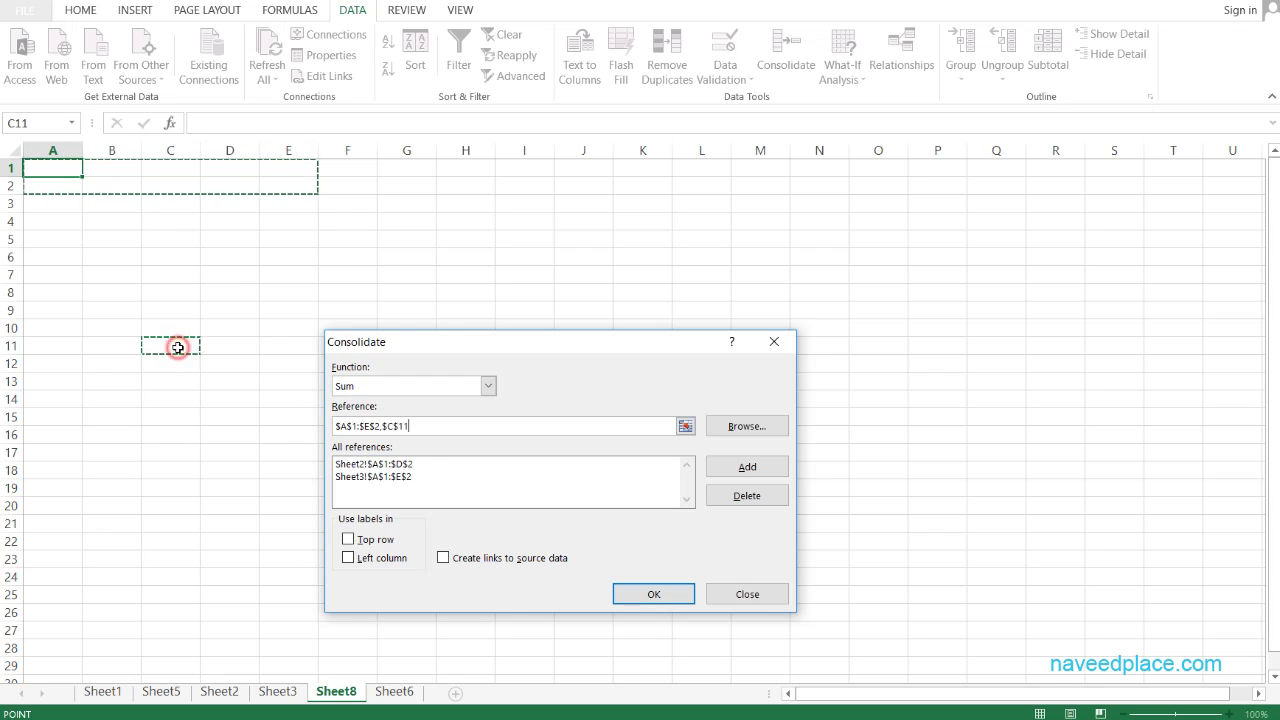
double_click(434, 425)
key("BackSpace")
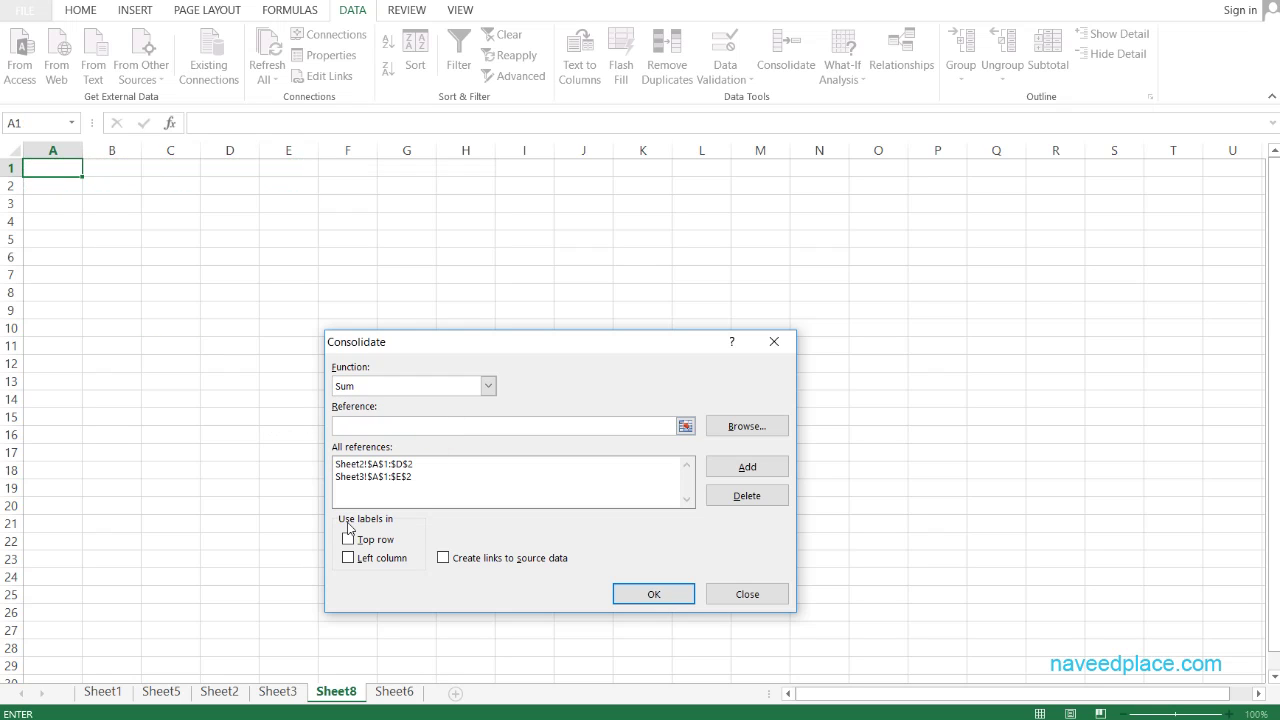
left_click_drag(423, 341, 403, 293)
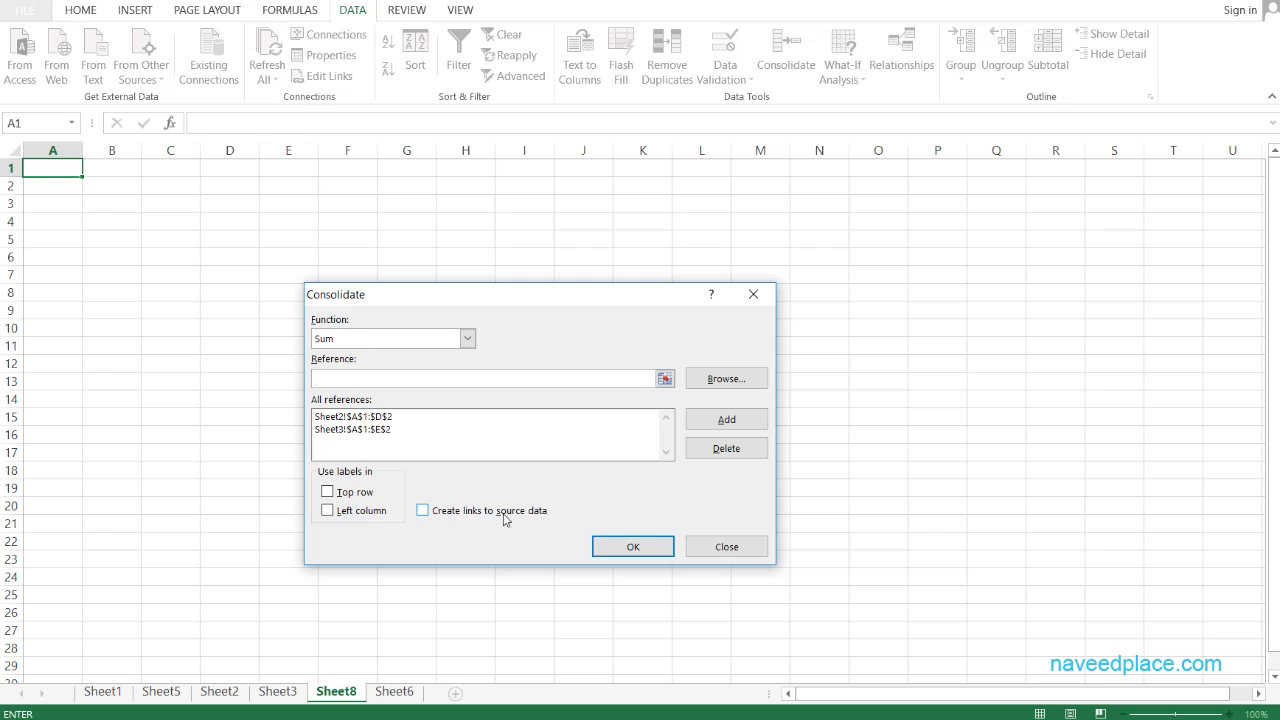
Enable Create links to source data and Top row labels, producing the Sum table totalling 534
left_click(424, 512)
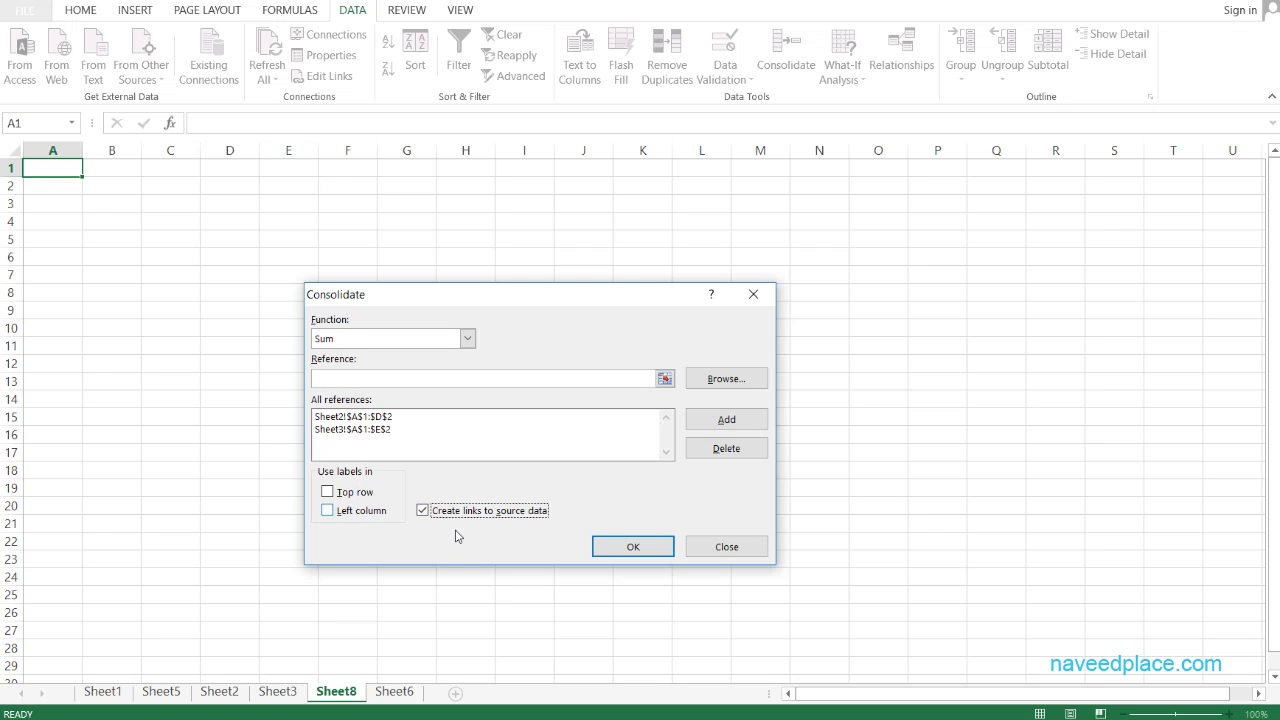
left_click(328, 493)
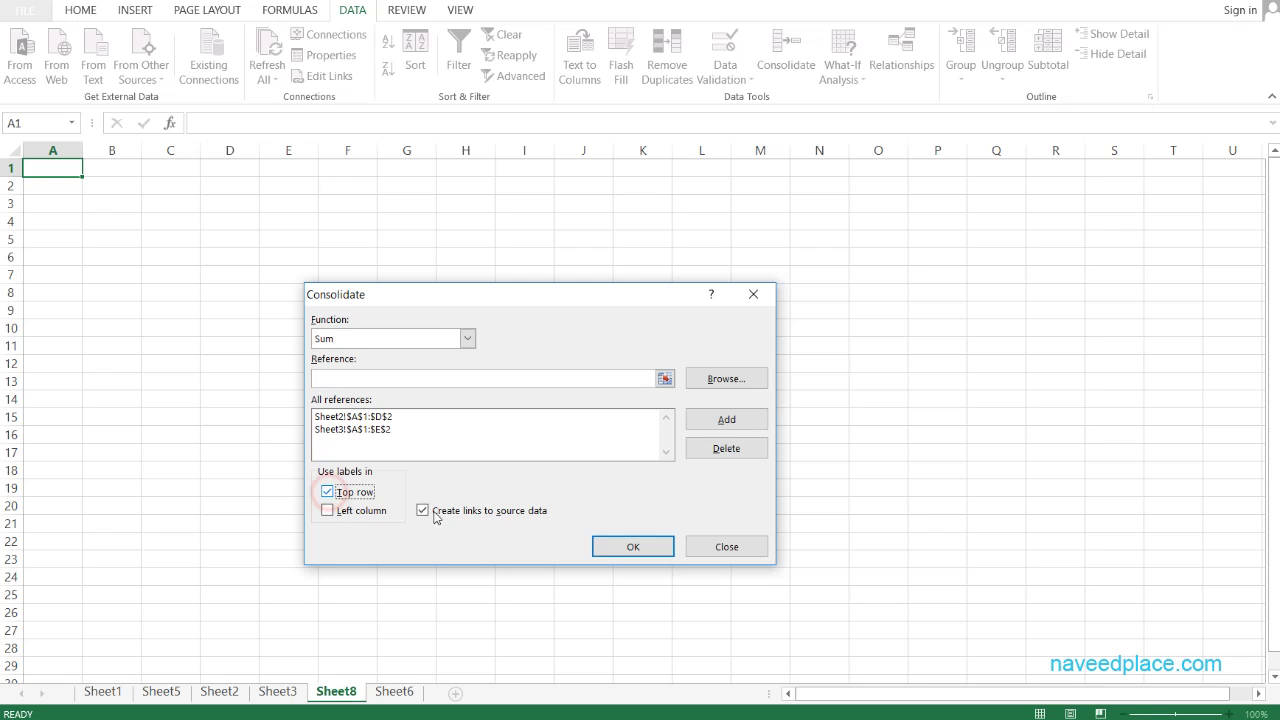
left_click(621, 548)
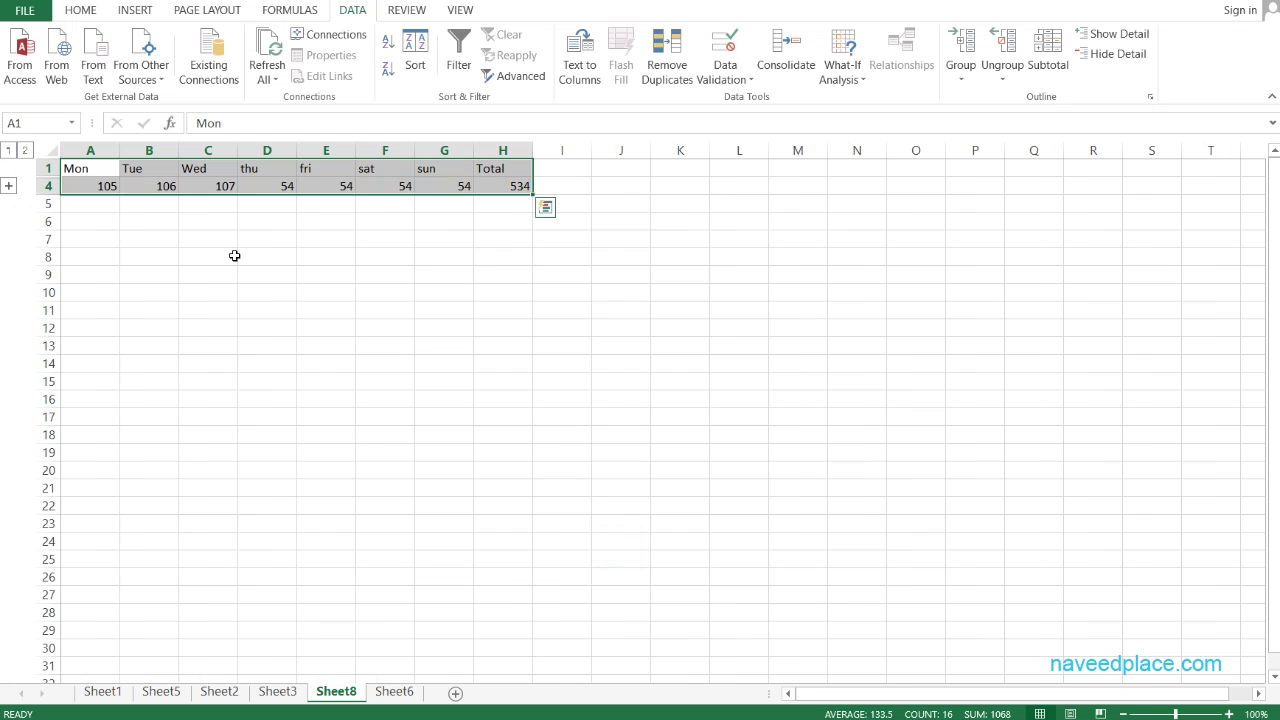
scroll(291, 460, "up", 9)
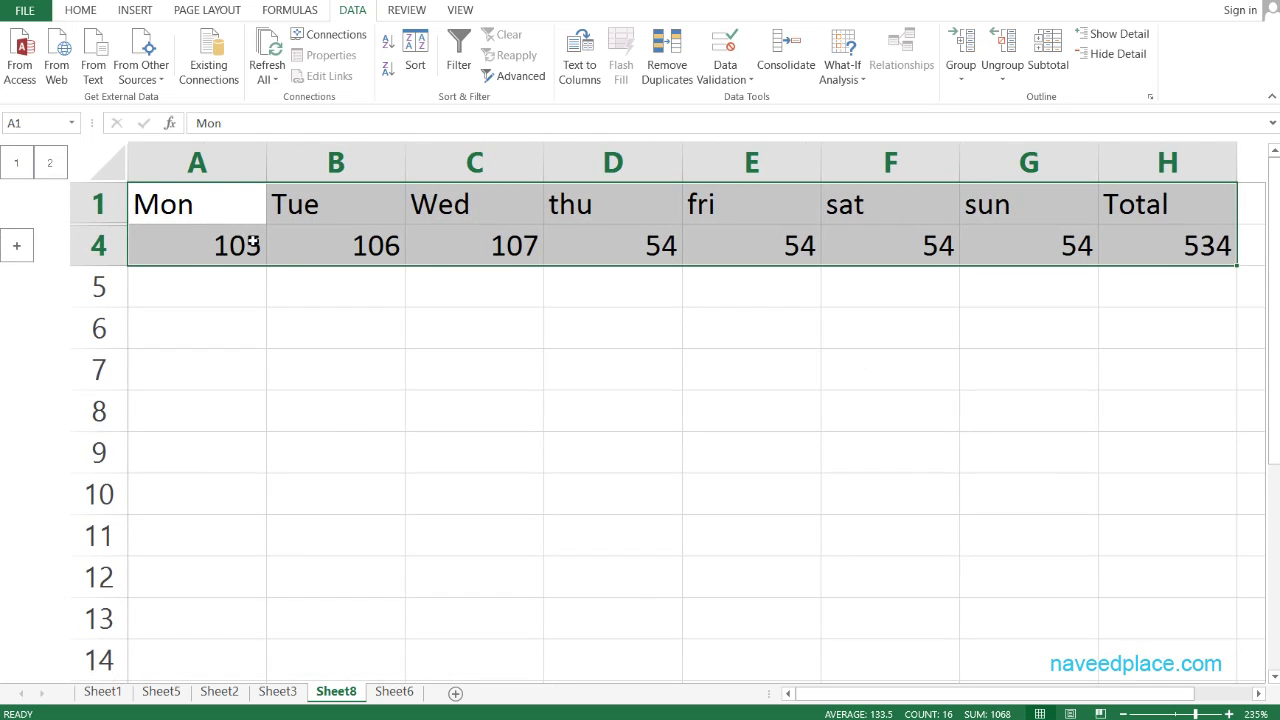
left_click(418, 253)
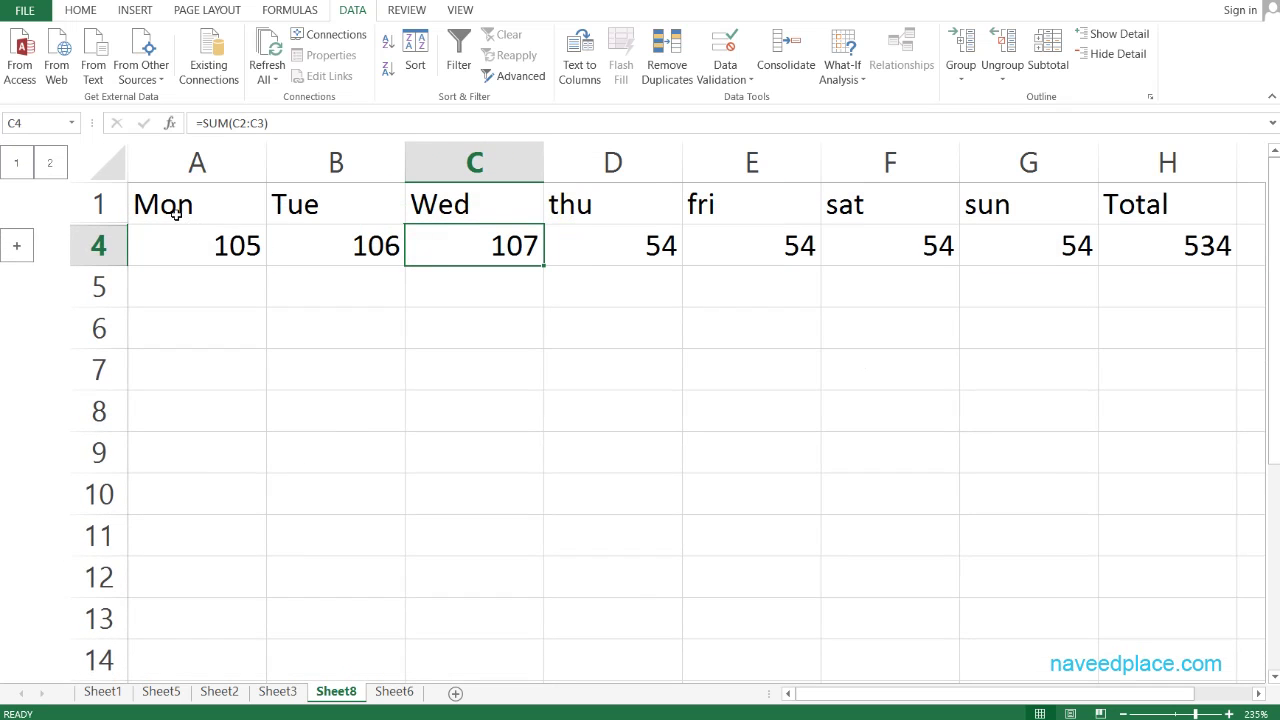
left_click(176, 205)
left_click(310, 205)
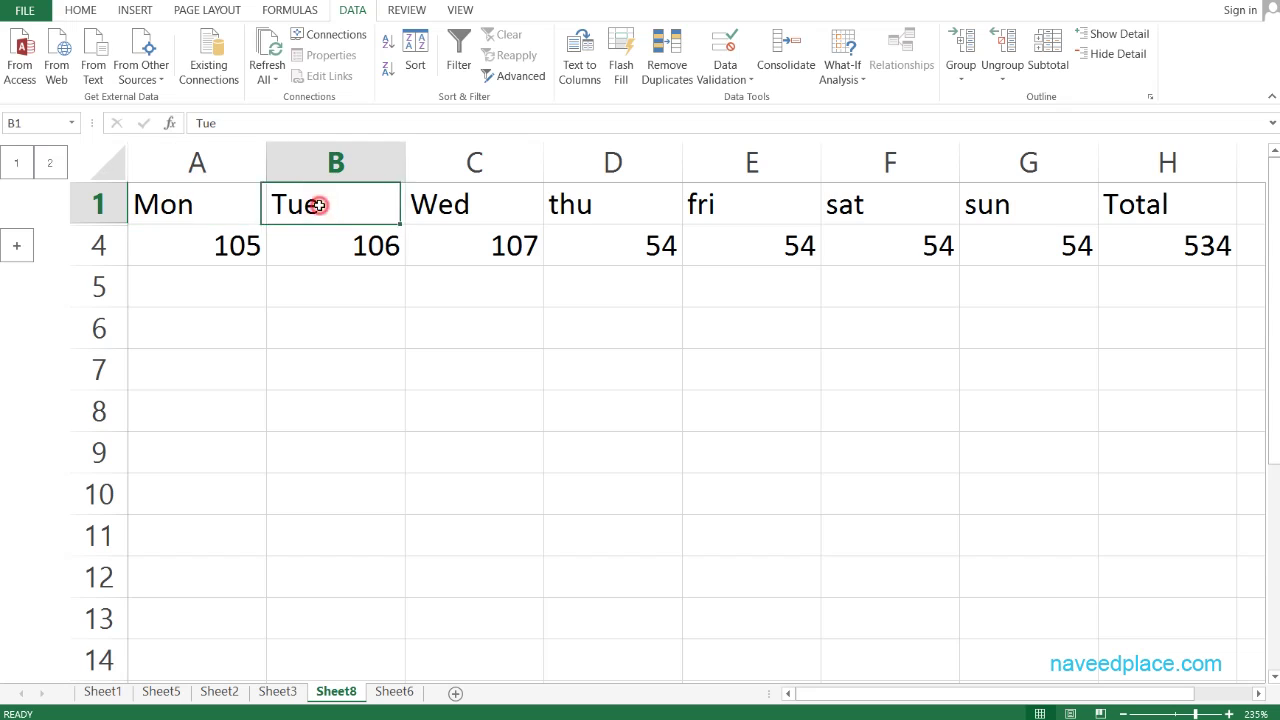
left_click(437, 206)
left_click(603, 209)
left_click(699, 211)
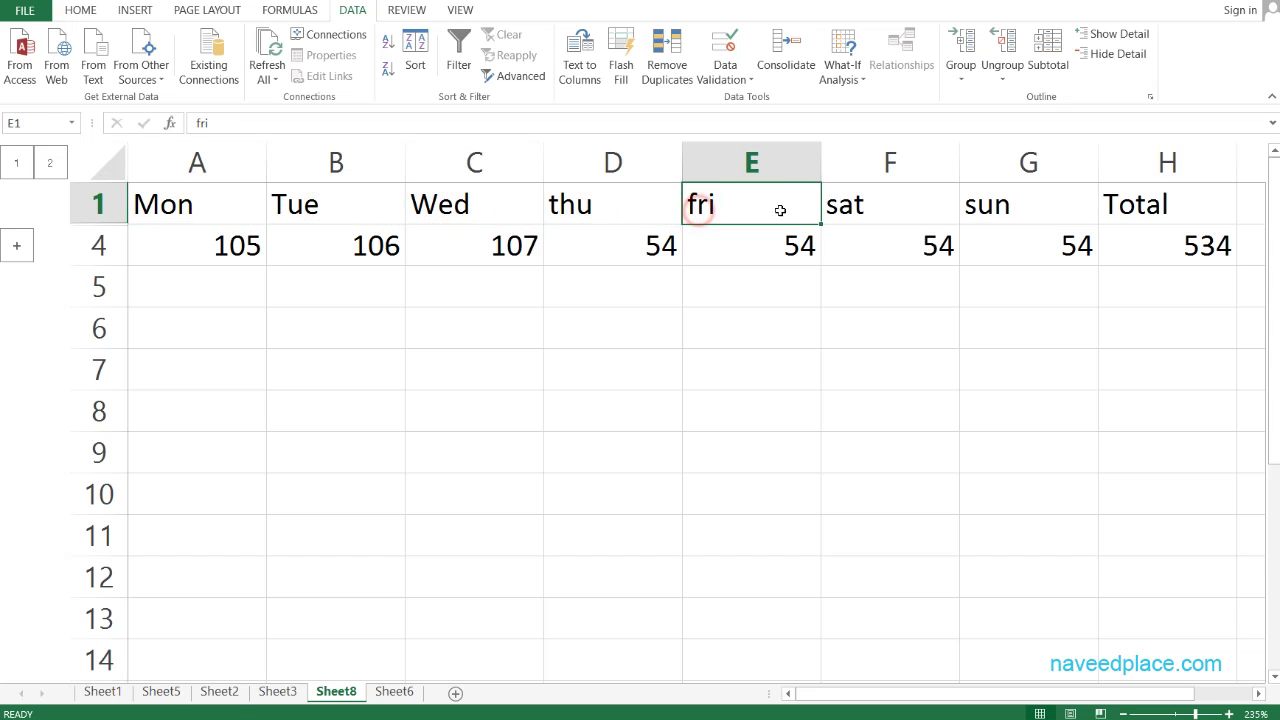
left_click(820, 210)
left_click(925, 209)
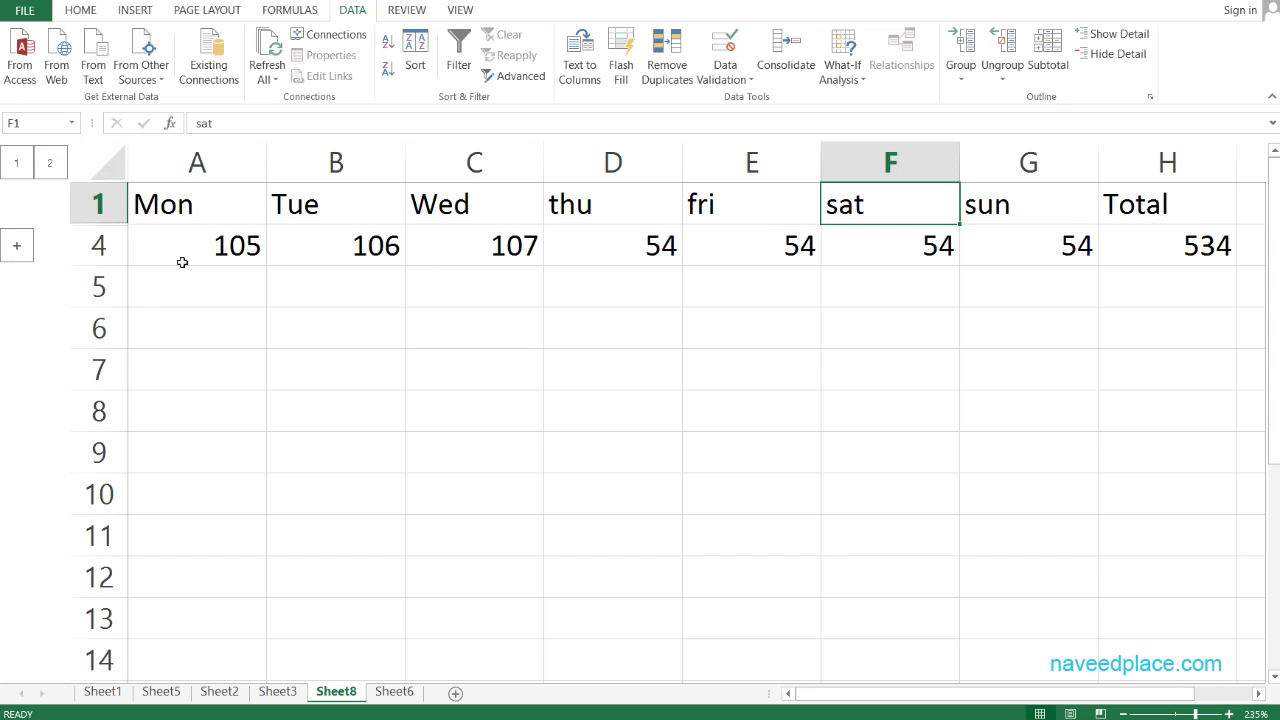
left_click(17, 247)
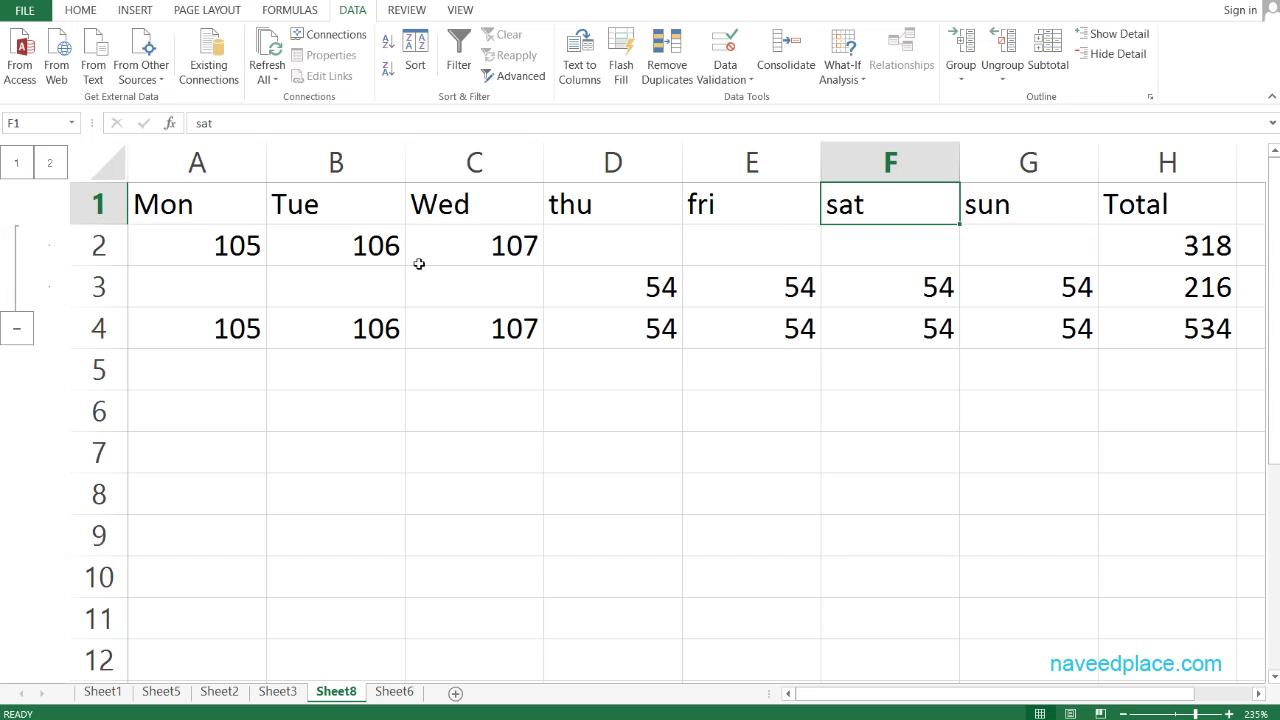
left_click_drag(168, 249, 466, 253)
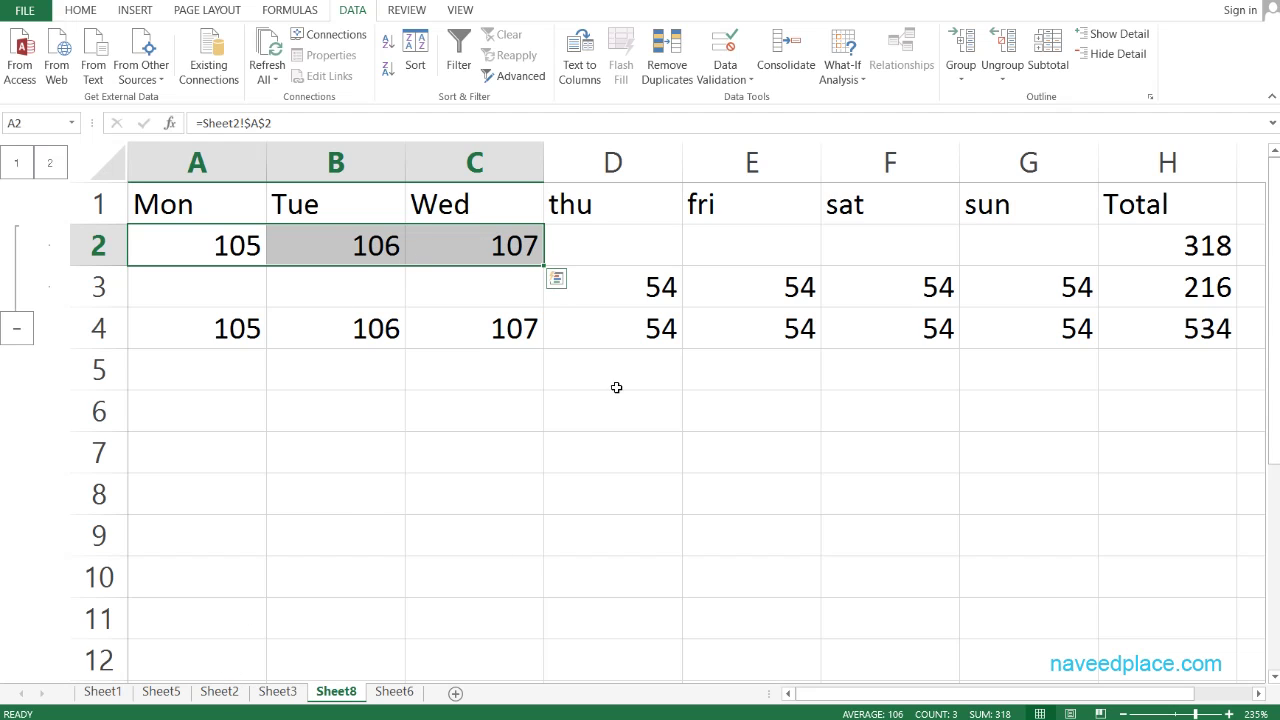
left_click_drag(619, 301, 1071, 298)
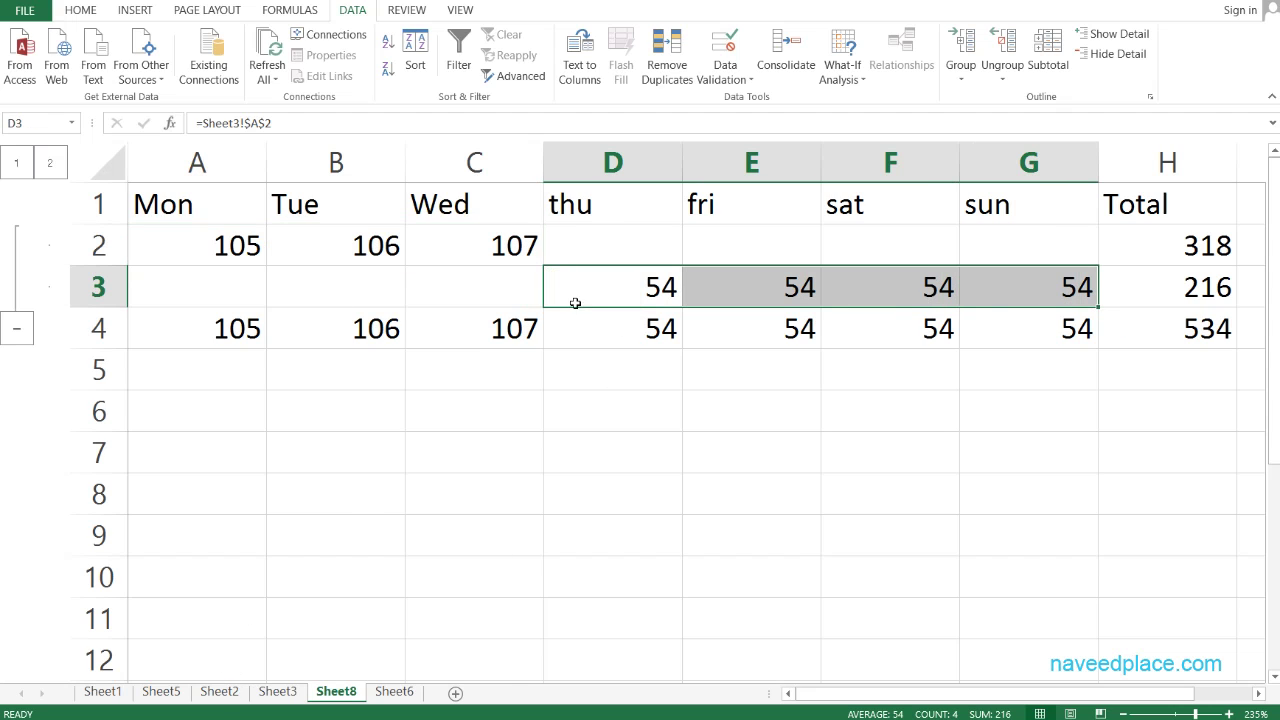
left_click(165, 240)
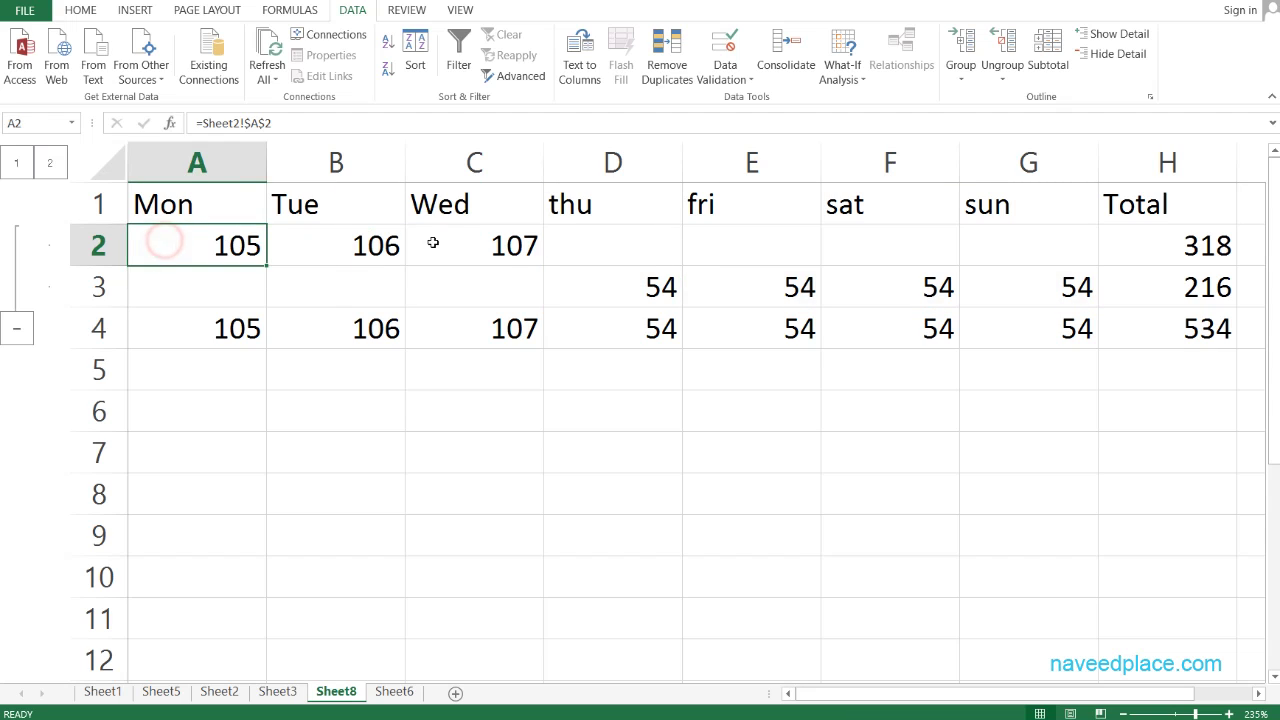
left_click(463, 243)
left_click_drag(617, 294, 1053, 269)
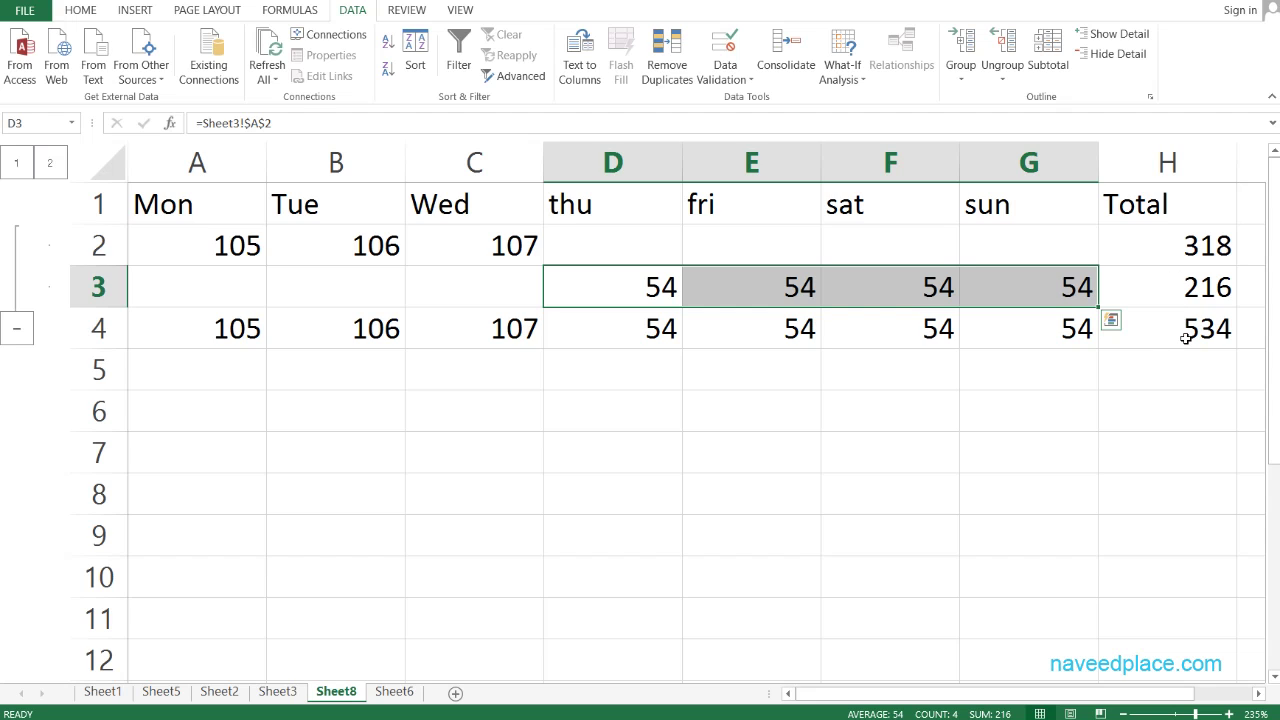
left_click(1088, 424)
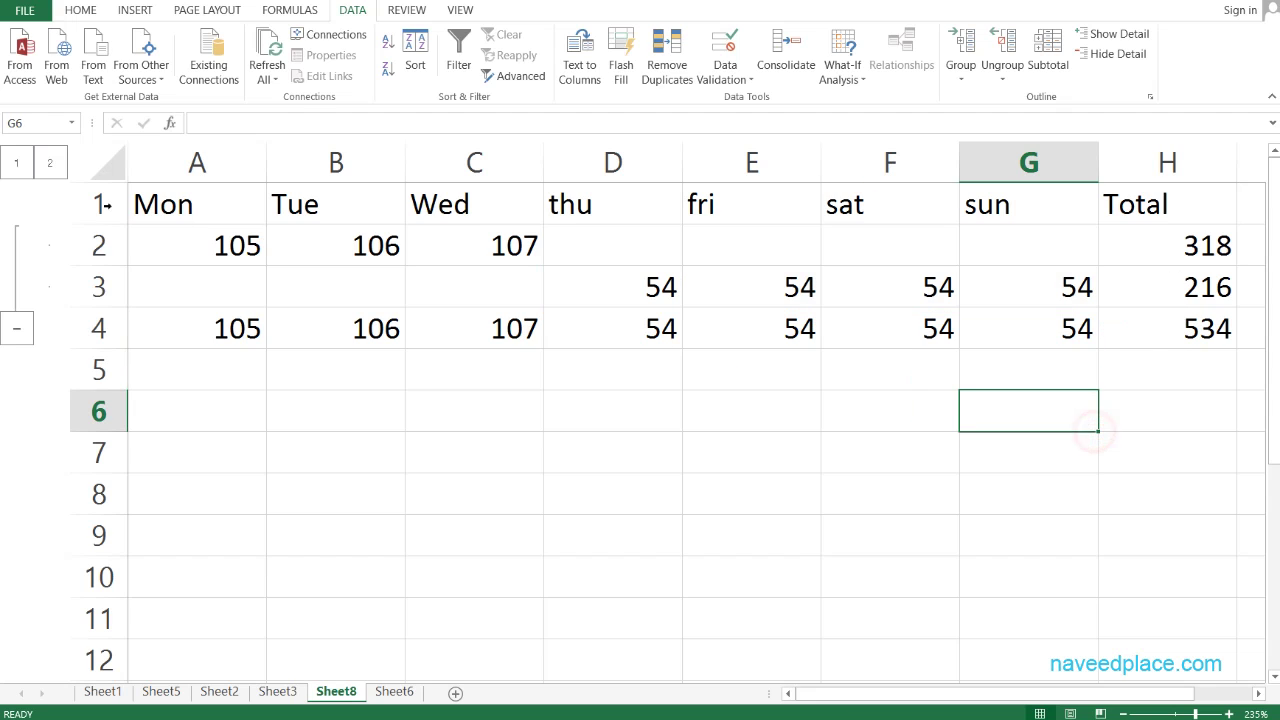
left_click(16, 328)
left_click(226, 386)
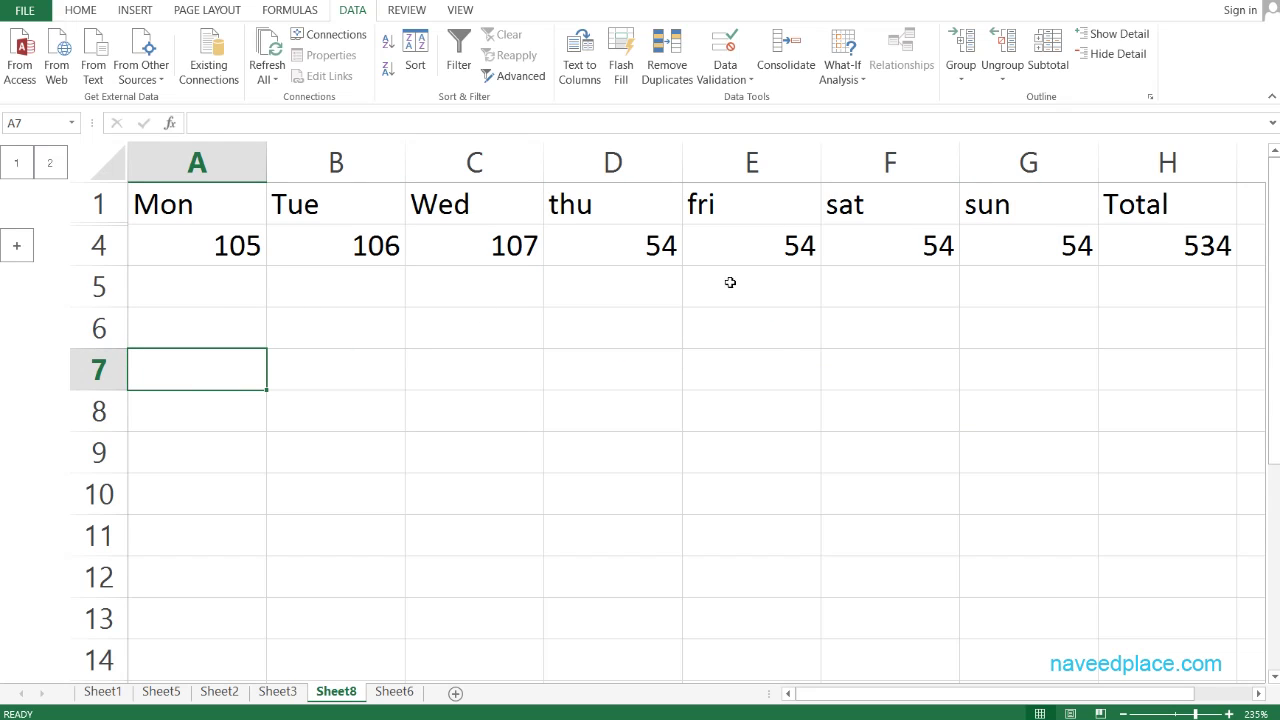
At A7, consolidate the same two ranges with Average, giving a Total of 267
left_click(775, 64)
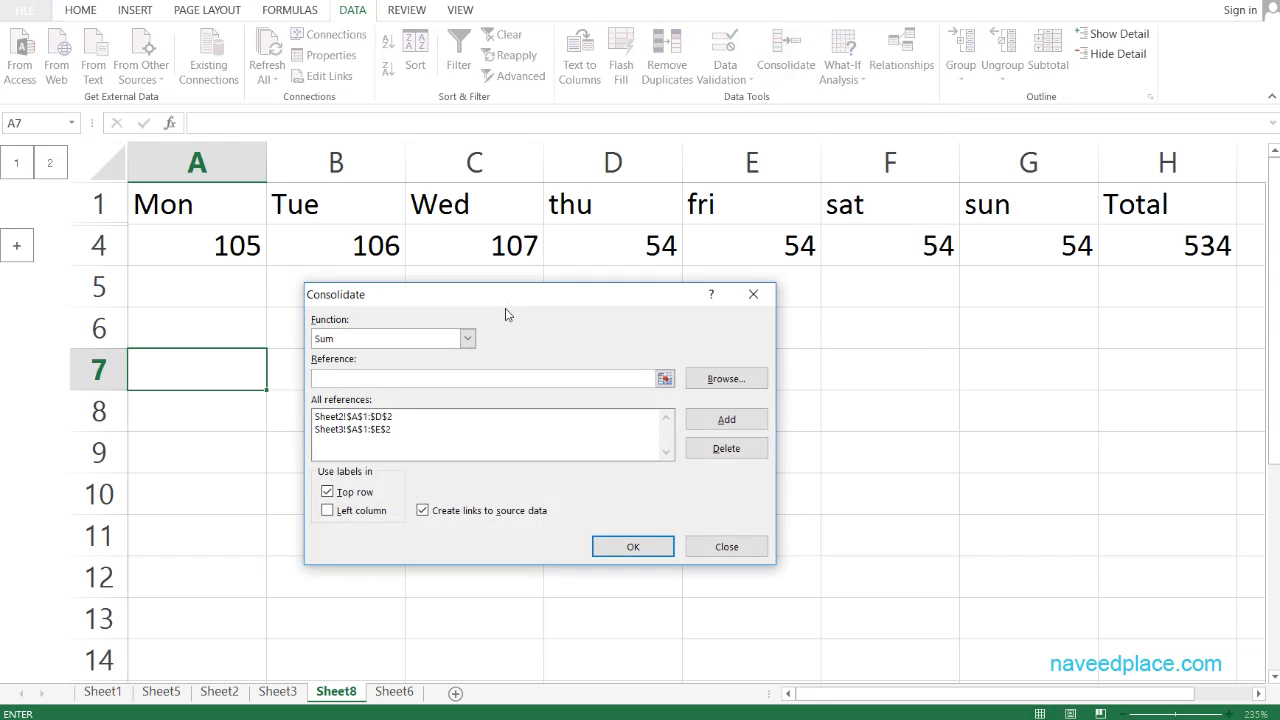
left_click_drag(469, 300, 528, 230)
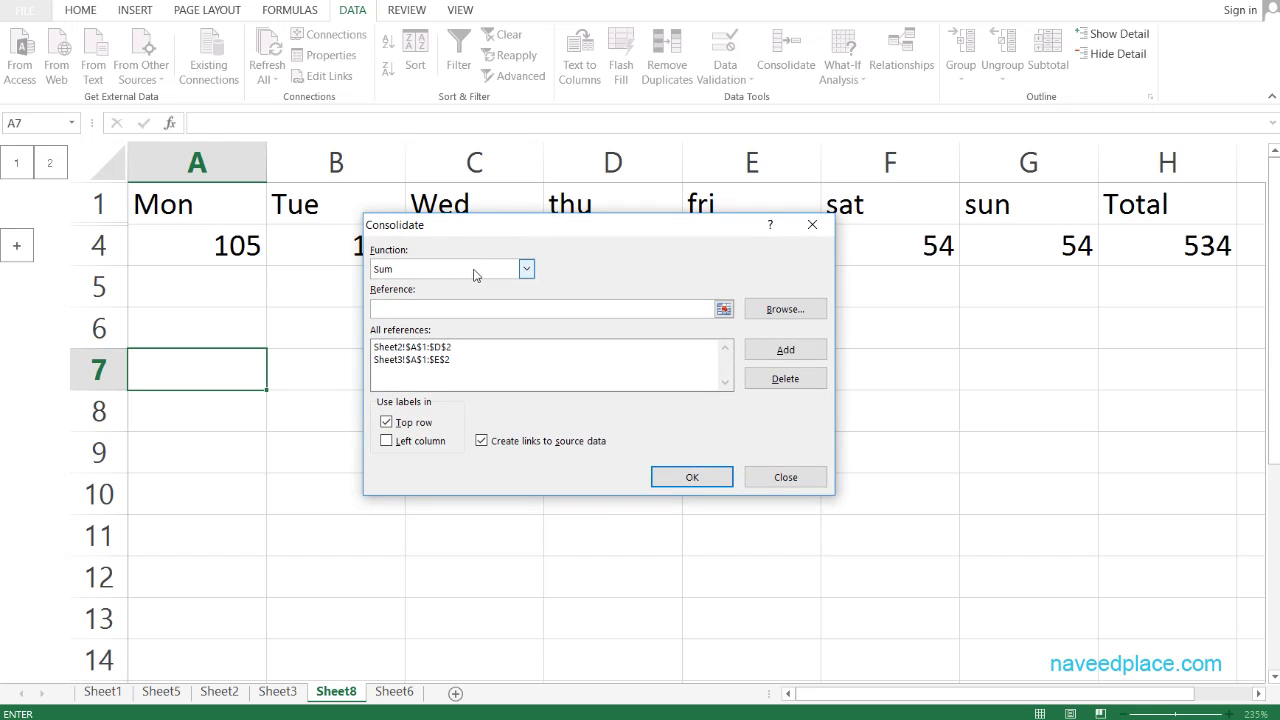
left_click(435, 272)
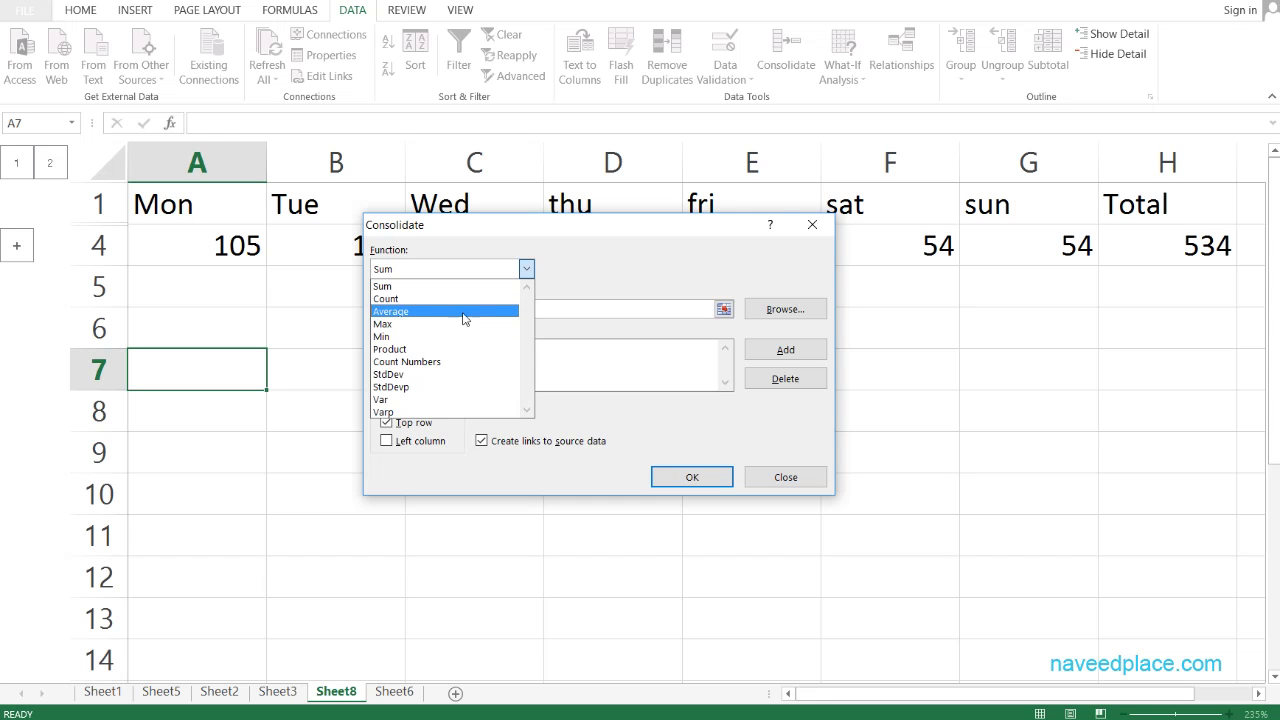
left_click(407, 312)
left_click(675, 479)
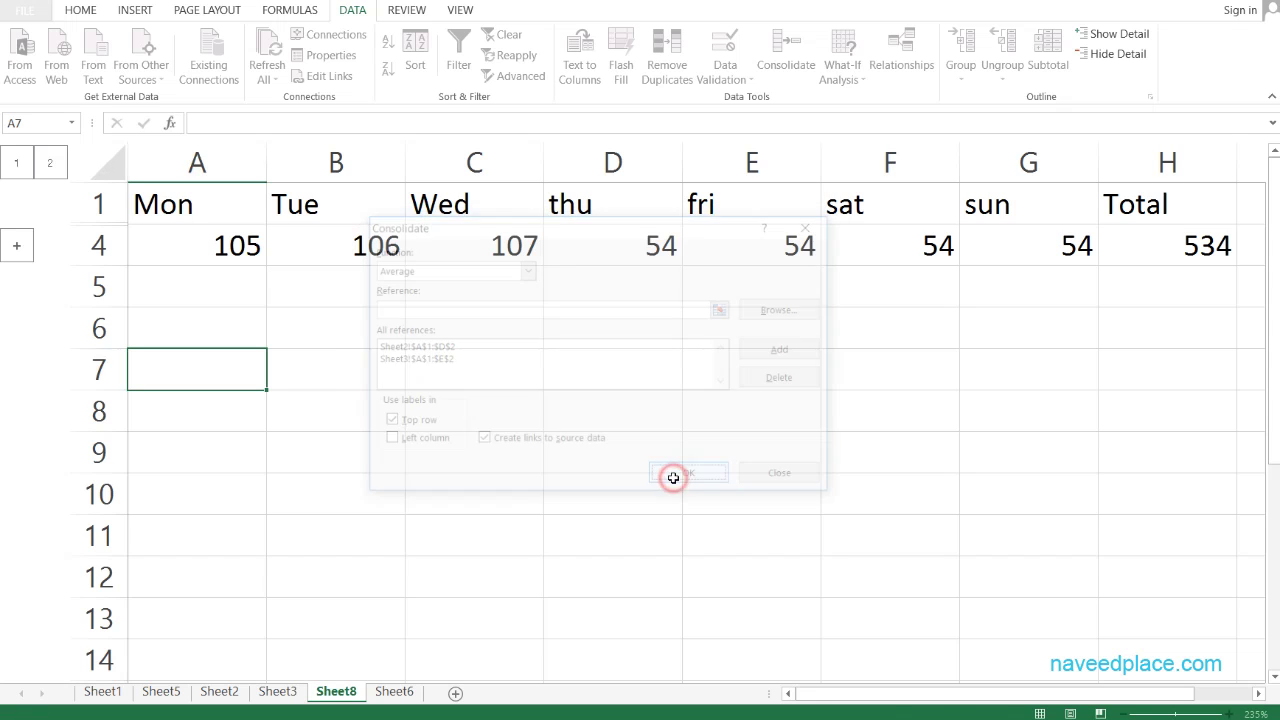
left_click(1163, 421)
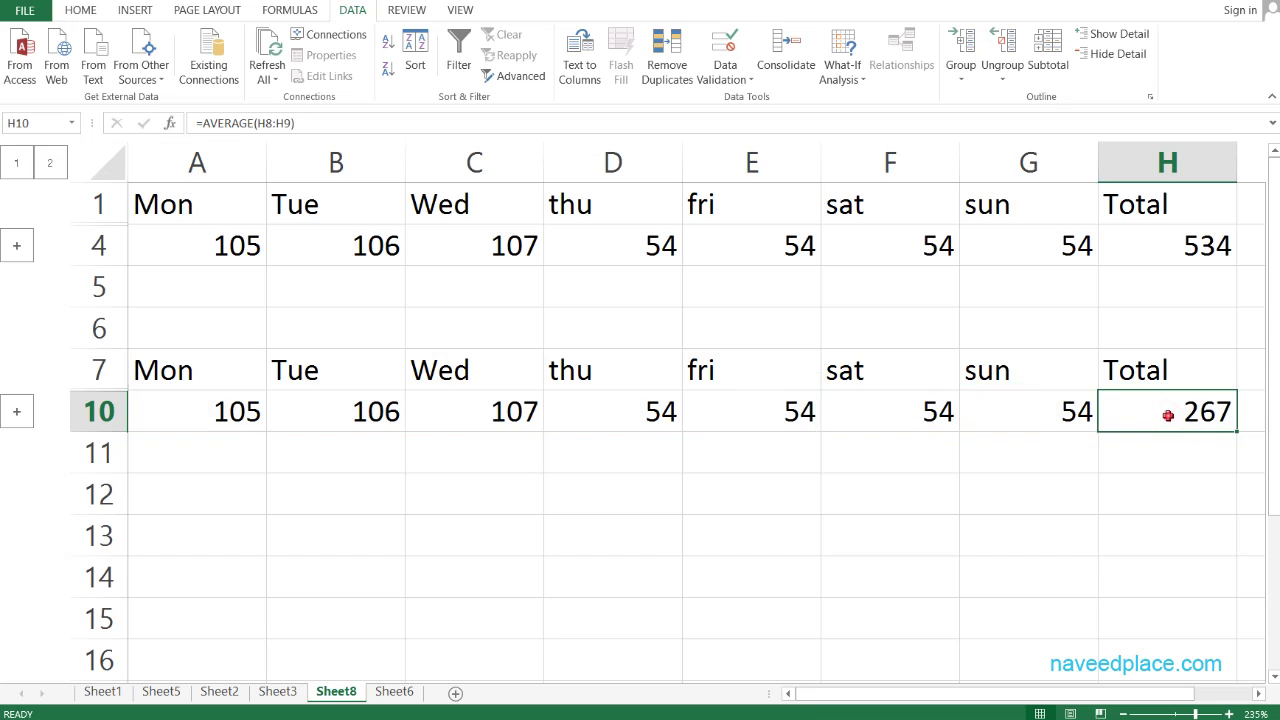
double_click(1170, 418)
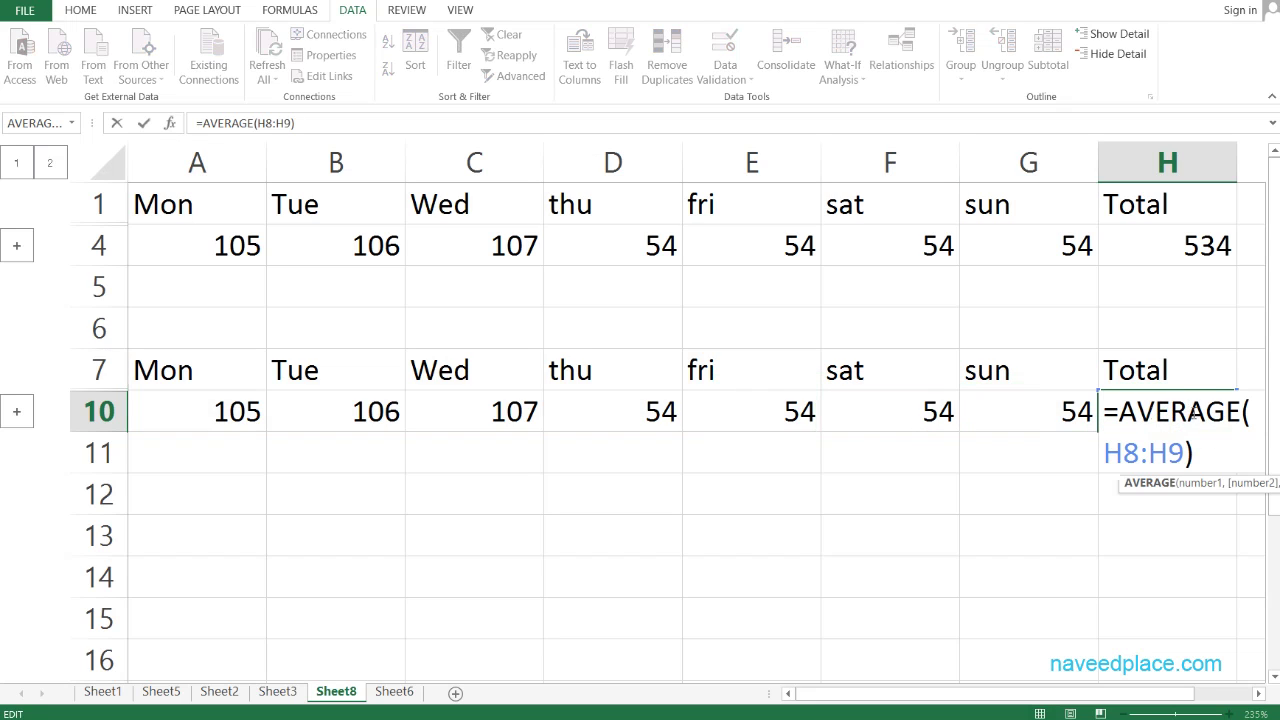
left_click(868, 482)
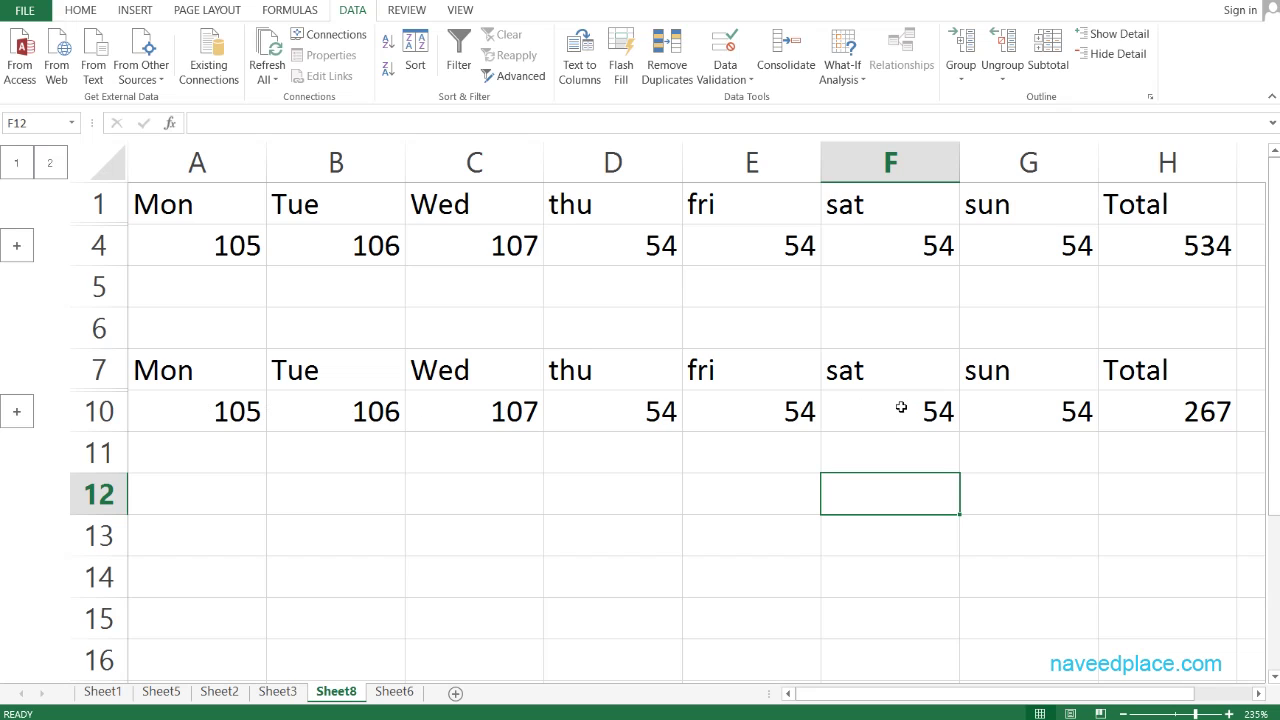
left_click(1184, 413)
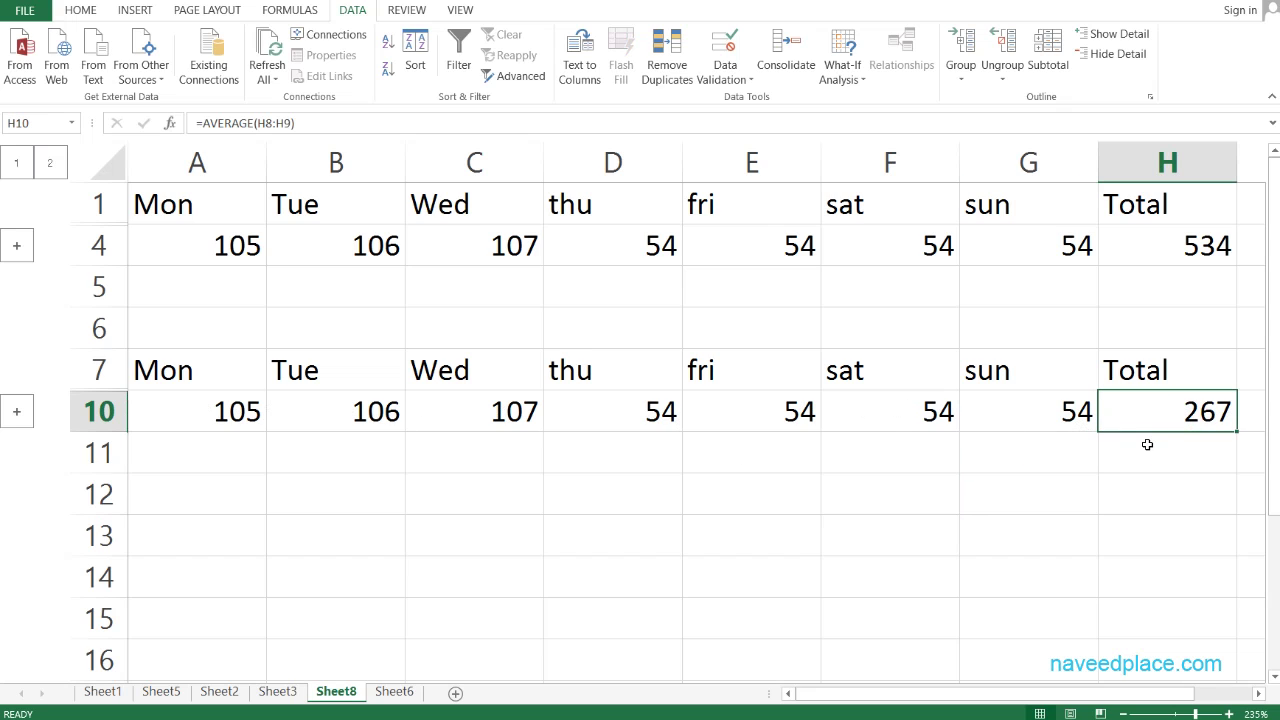
left_click(163, 531)
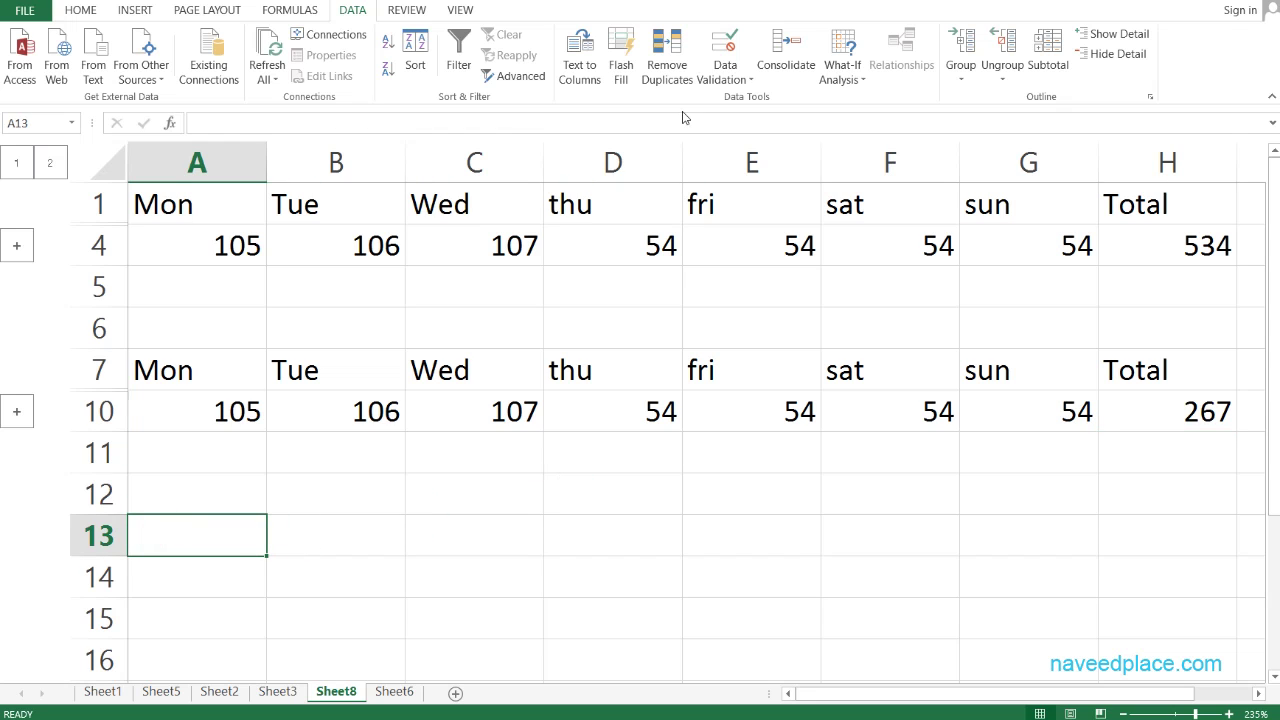
At A13, consolidate the ranges with Max for a Total of 318, then select A18
left_click(782, 68)
left_click(526, 268)
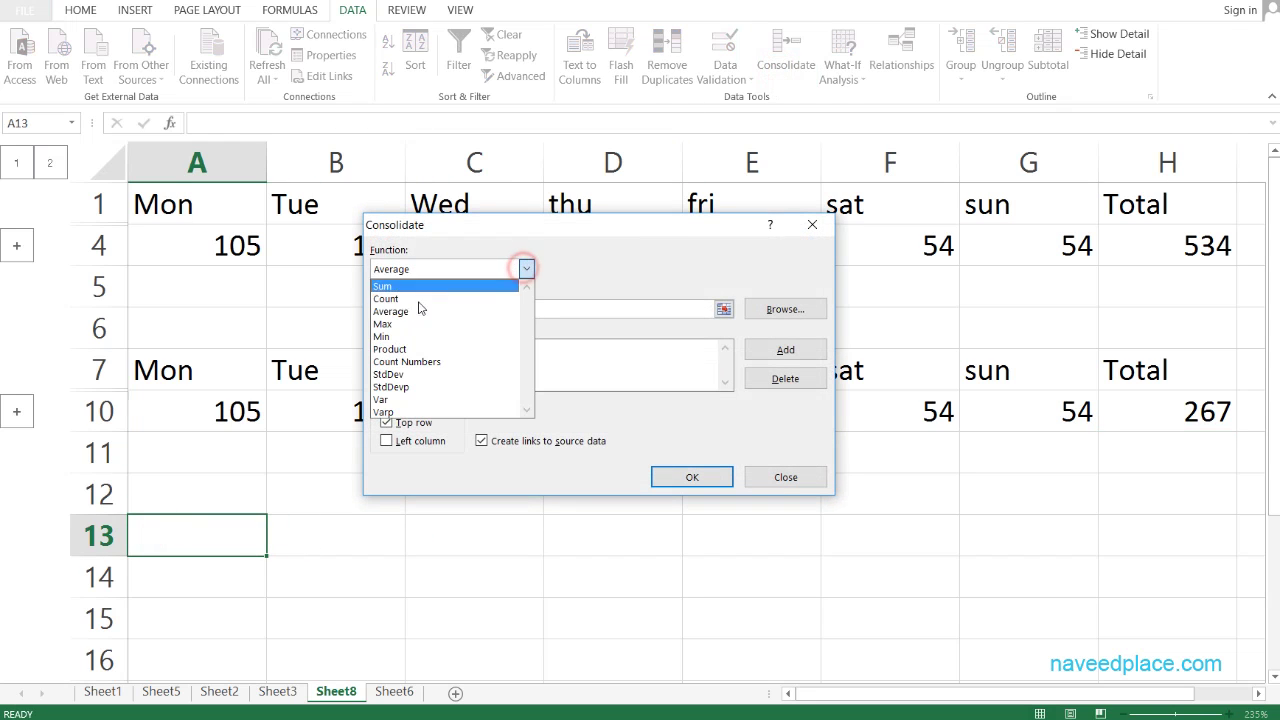
left_click(393, 320)
left_click(691, 477)
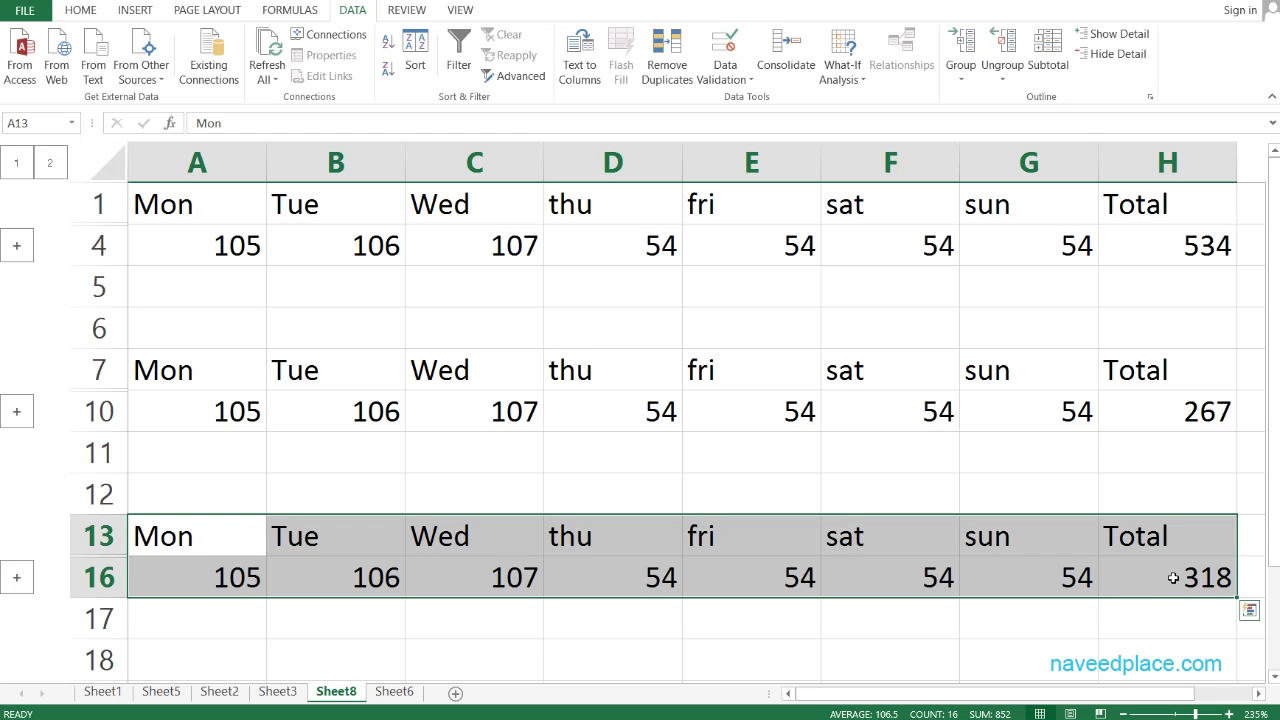
left_click(185, 661)
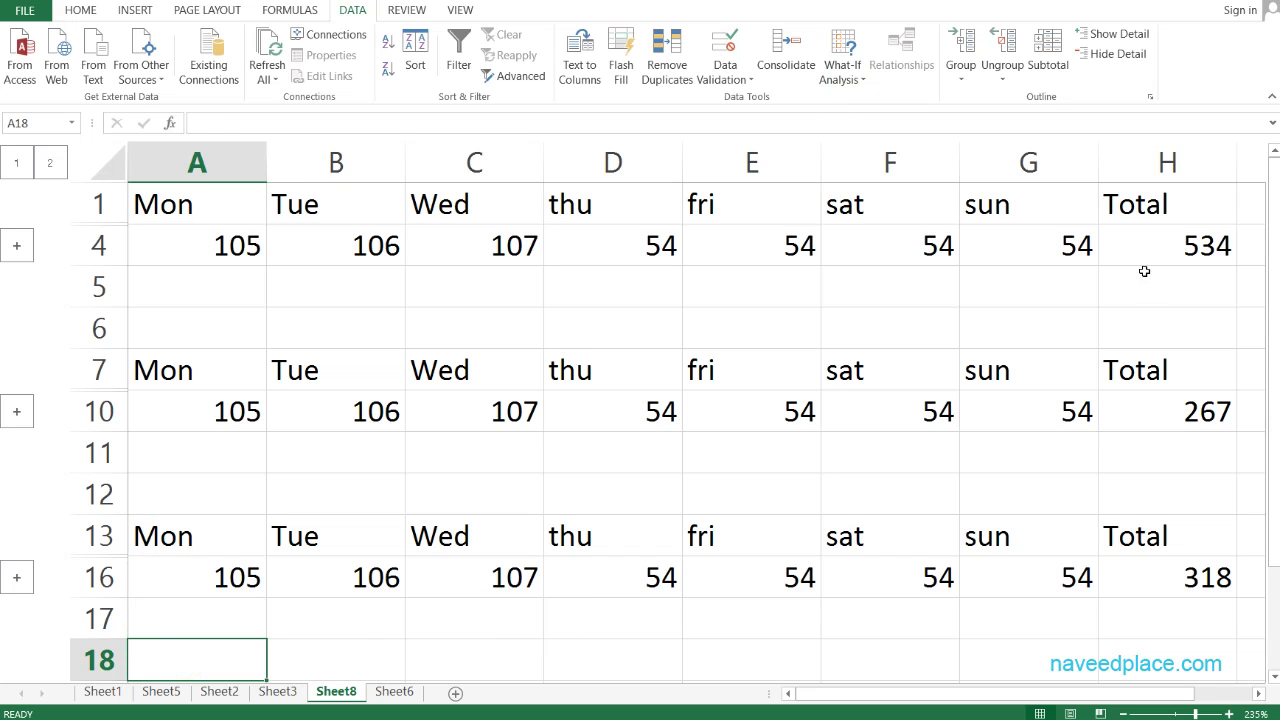
left_click_drag(1262, 262, 1262, 274)
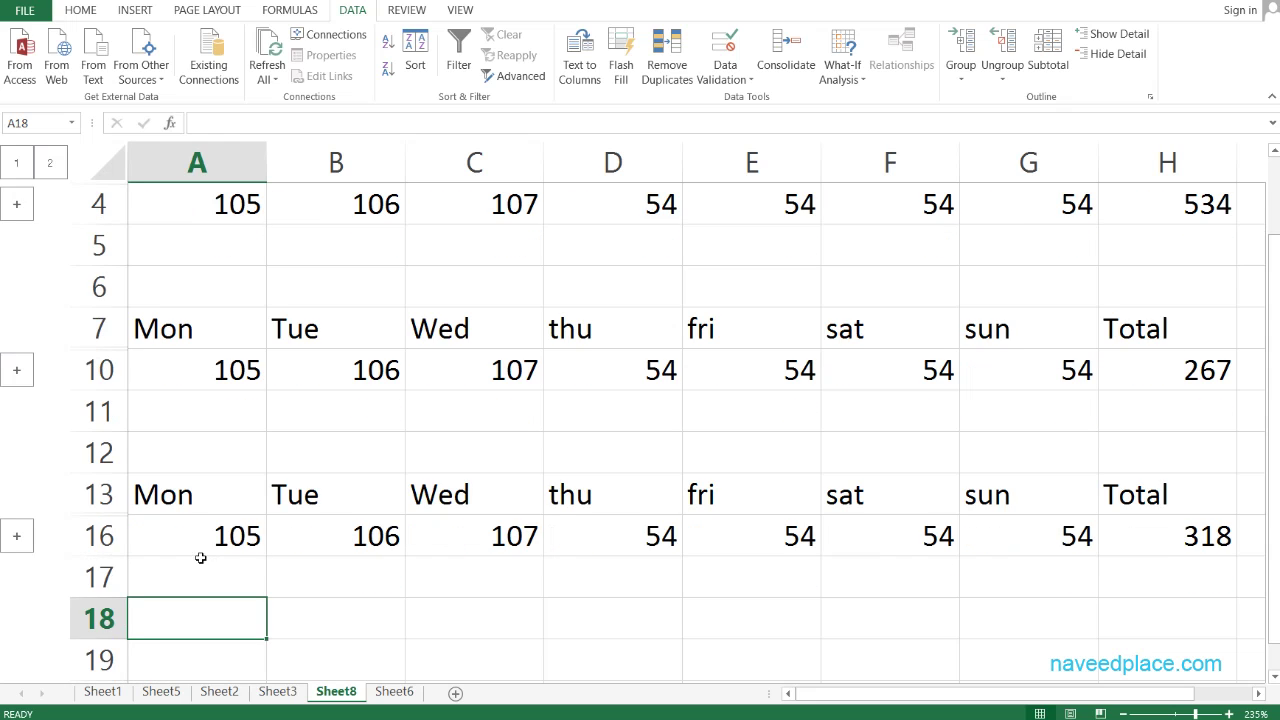
left_click(17, 538)
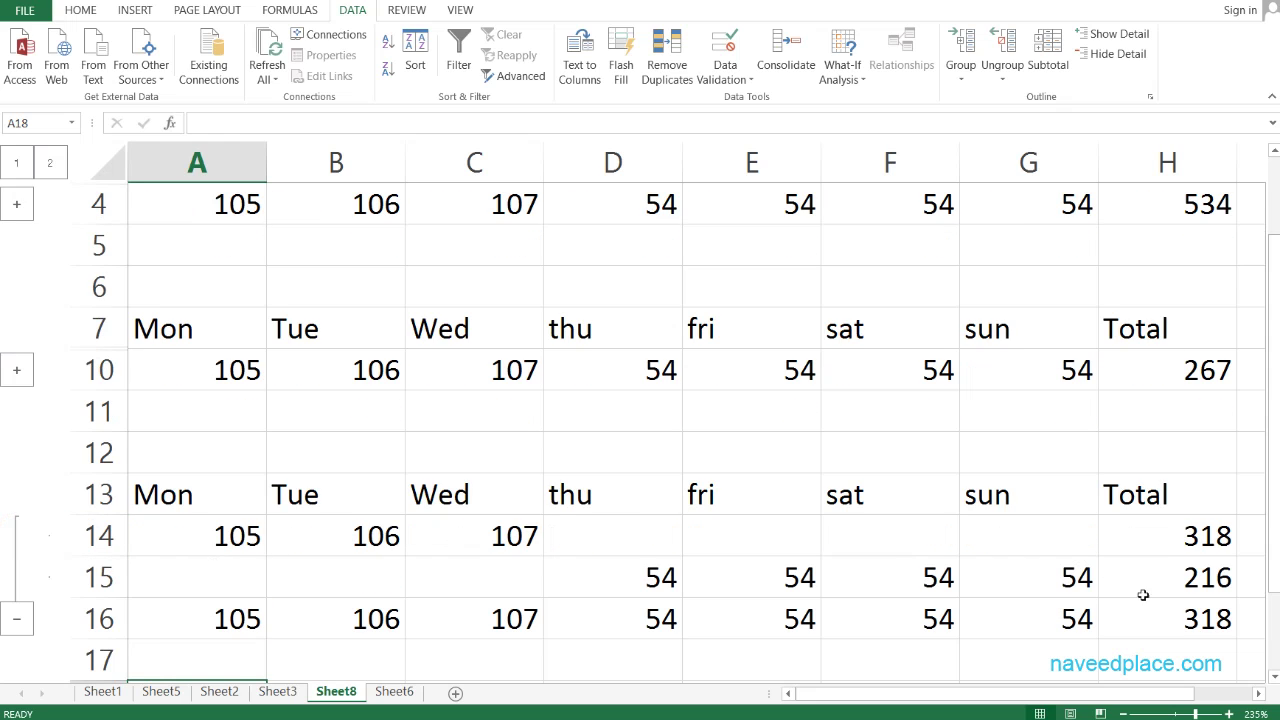
left_click(1168, 615)
left_click(1180, 550)
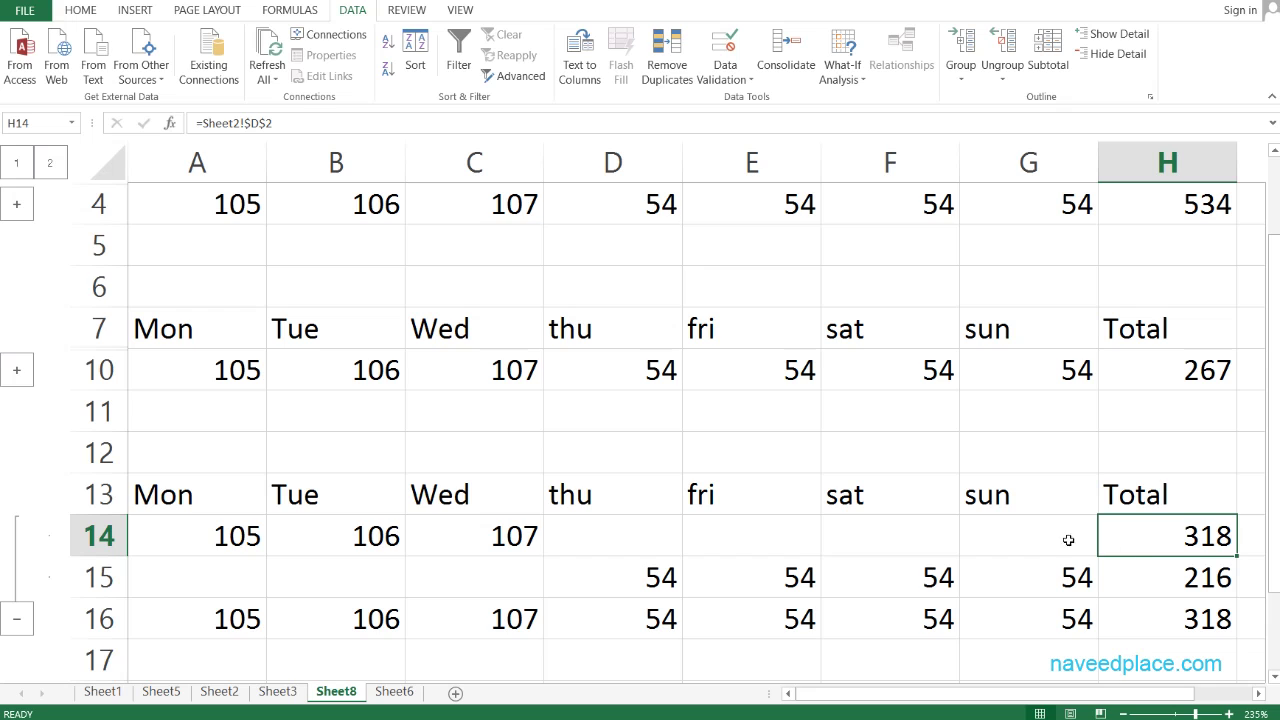
mouse_move(206, 528)
left_mouse_down()
mouse_move(343, 534)
mouse_move(204, 530)
left_mouse_up()
left_click(318, 538)
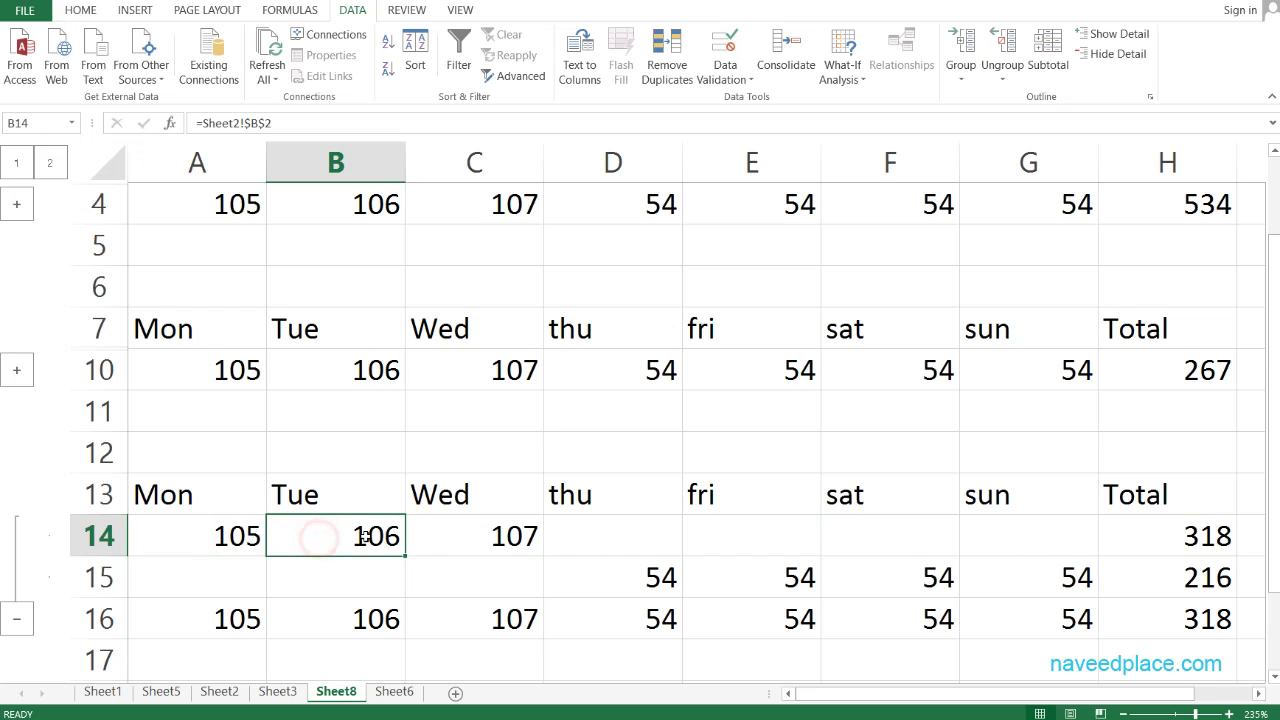
left_click(452, 538)
left_click(1157, 541)
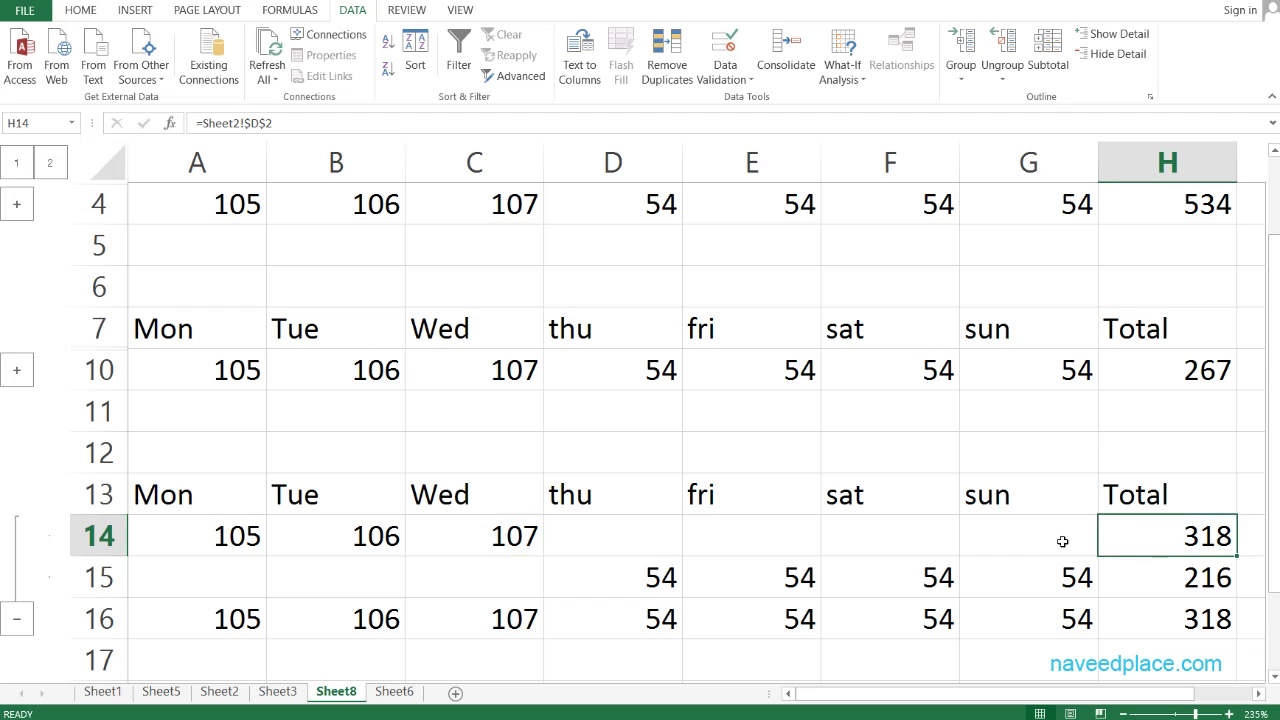
left_click(636, 580)
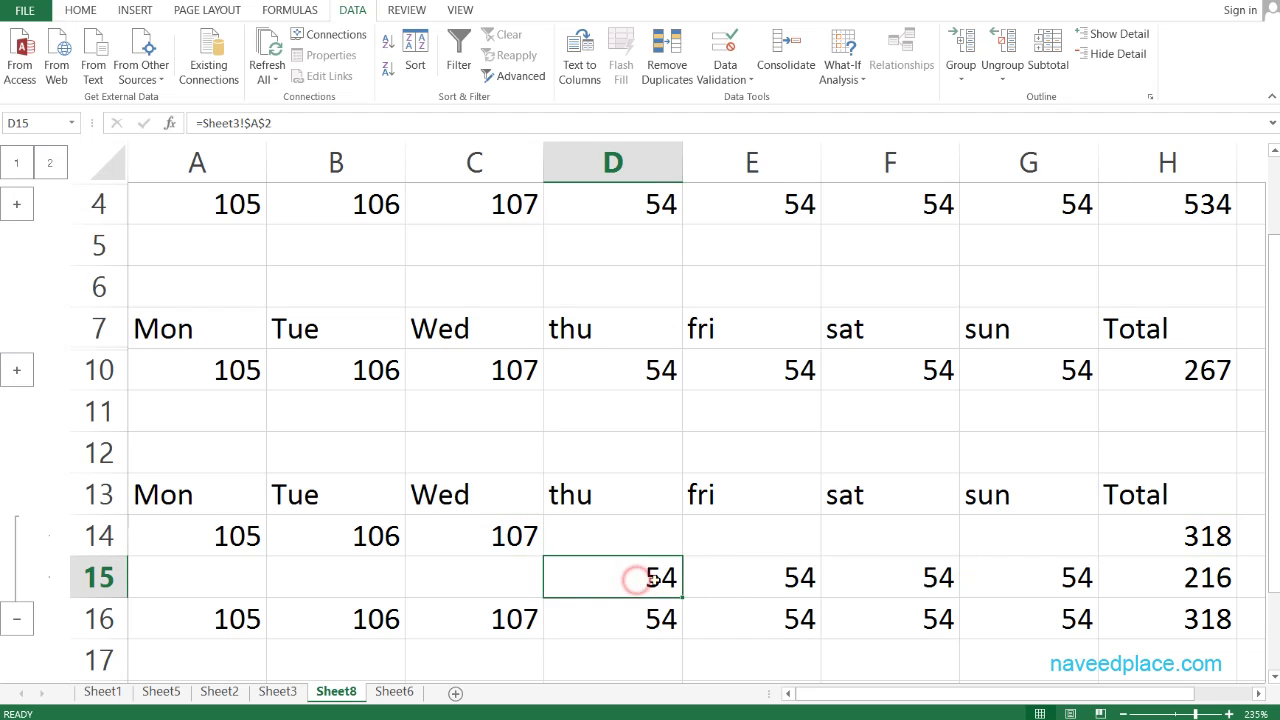
left_click(800, 574)
left_click(910, 580)
left_click(1047, 580)
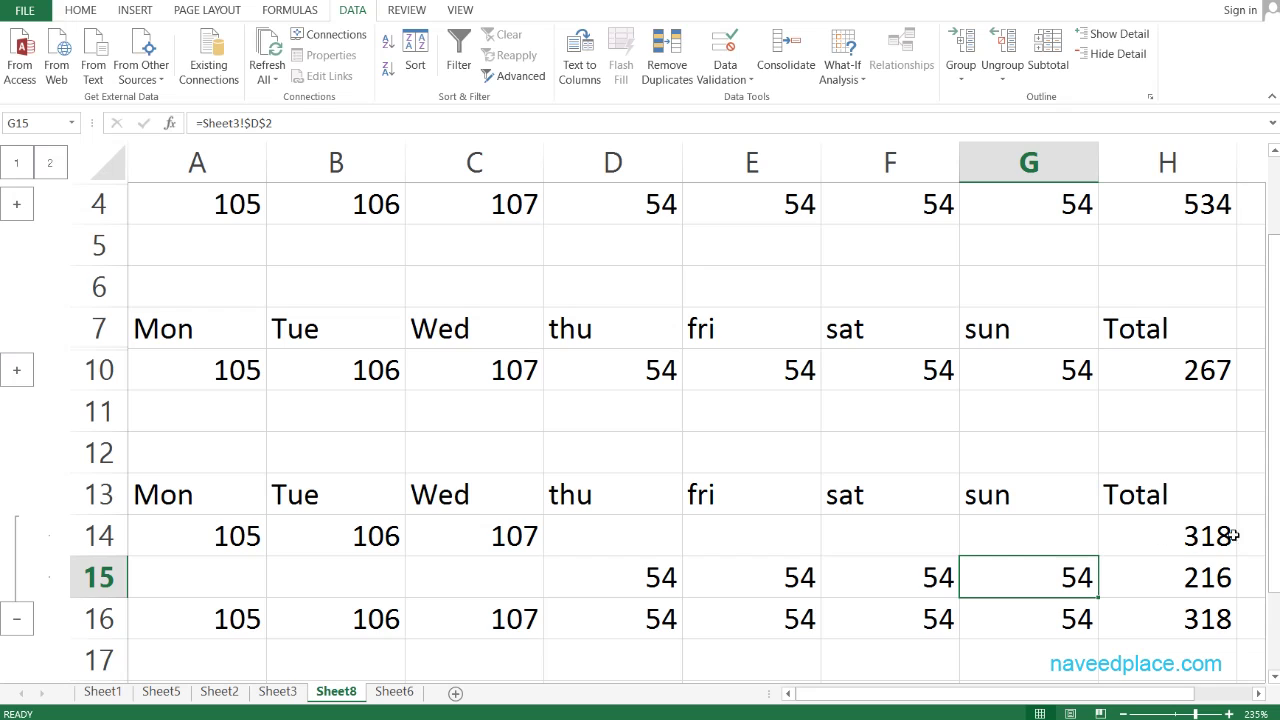
left_click(1190, 615)
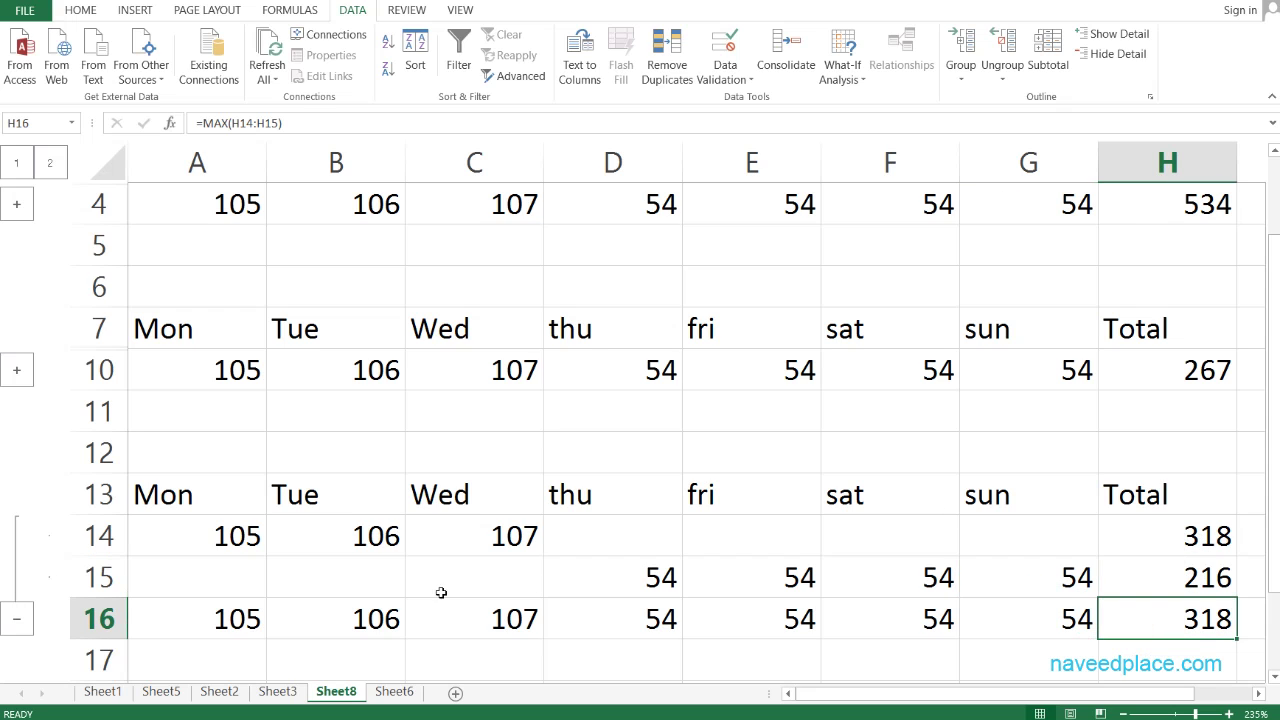
left_click(16, 619)
left_click(181, 609)
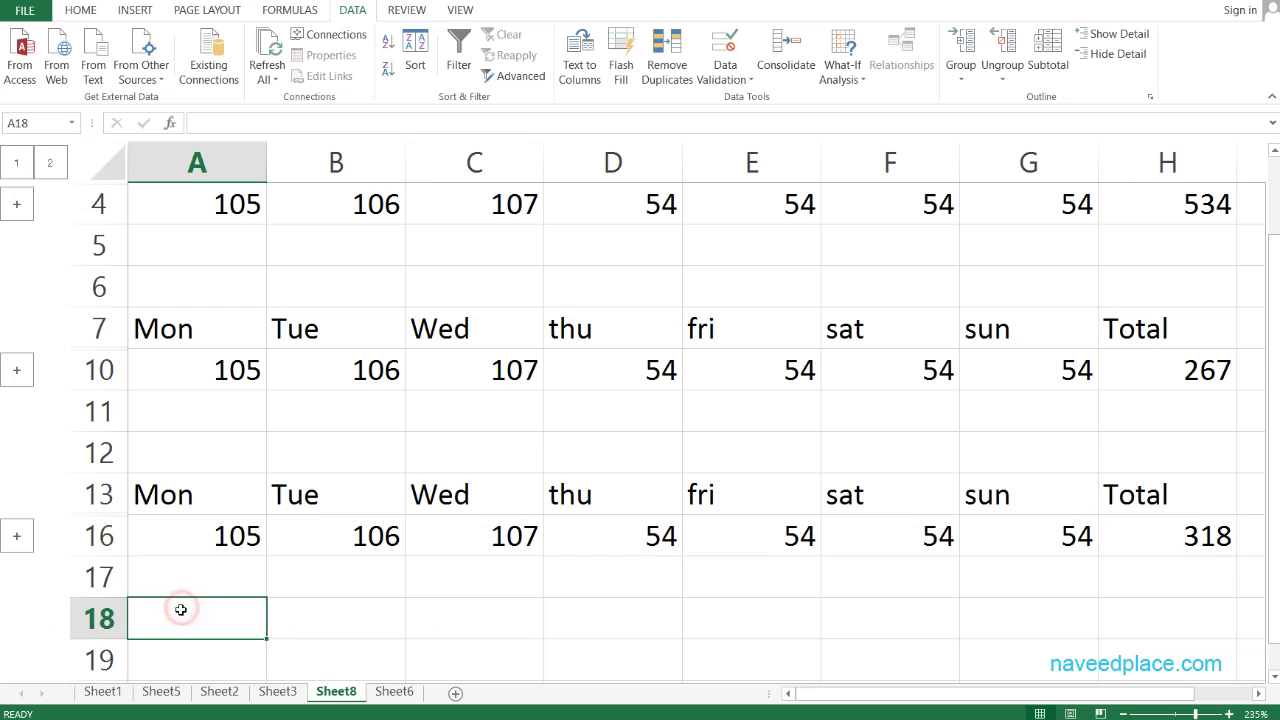
left_click(786, 55)
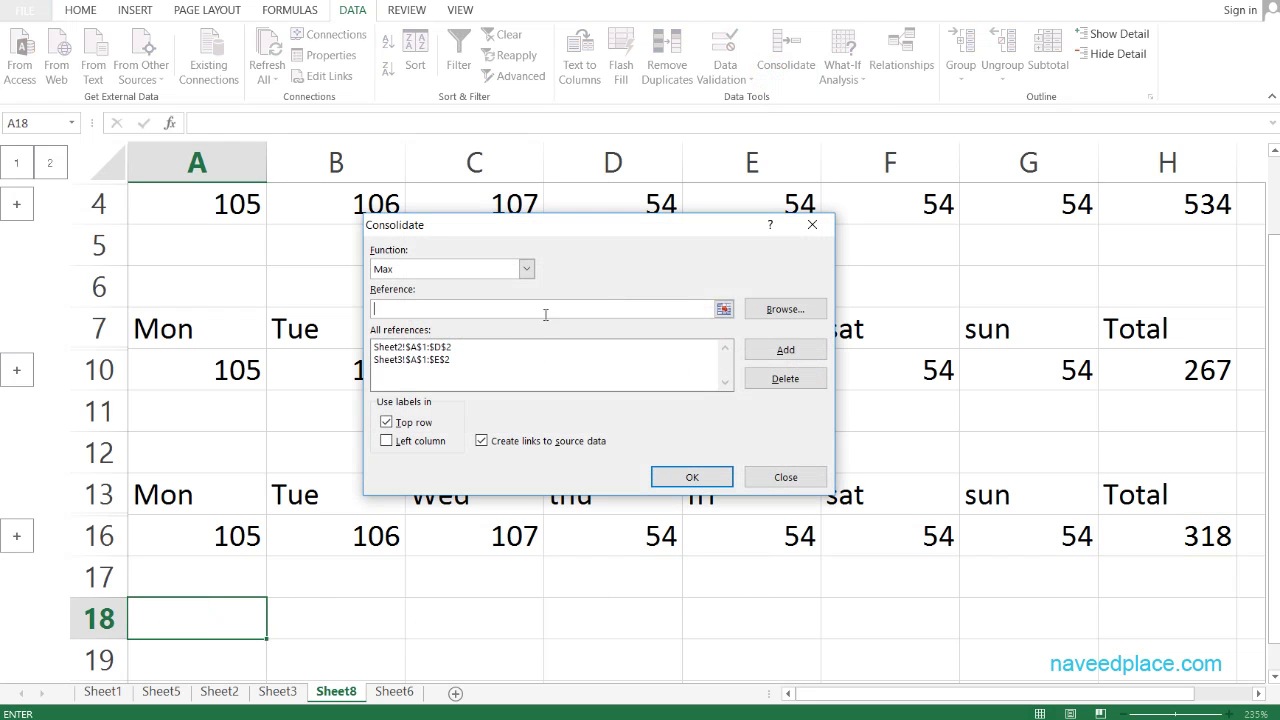
left_click(463, 280)
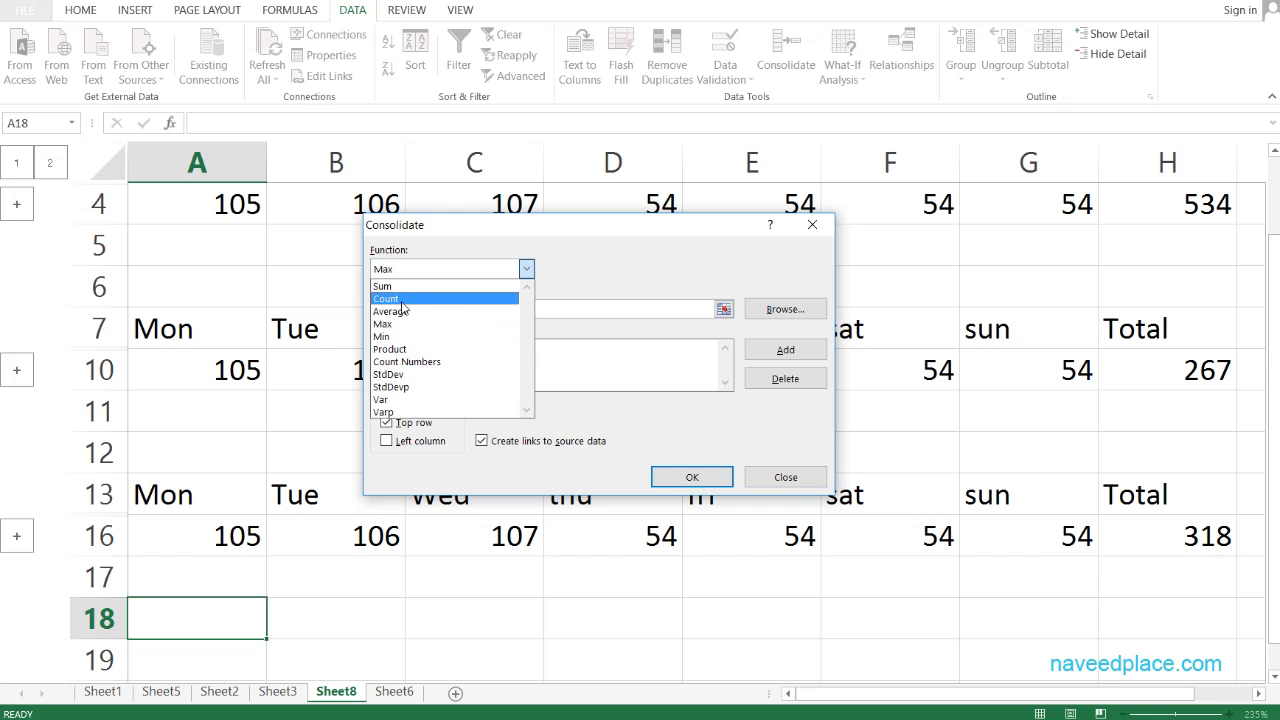
left_click(646, 251)
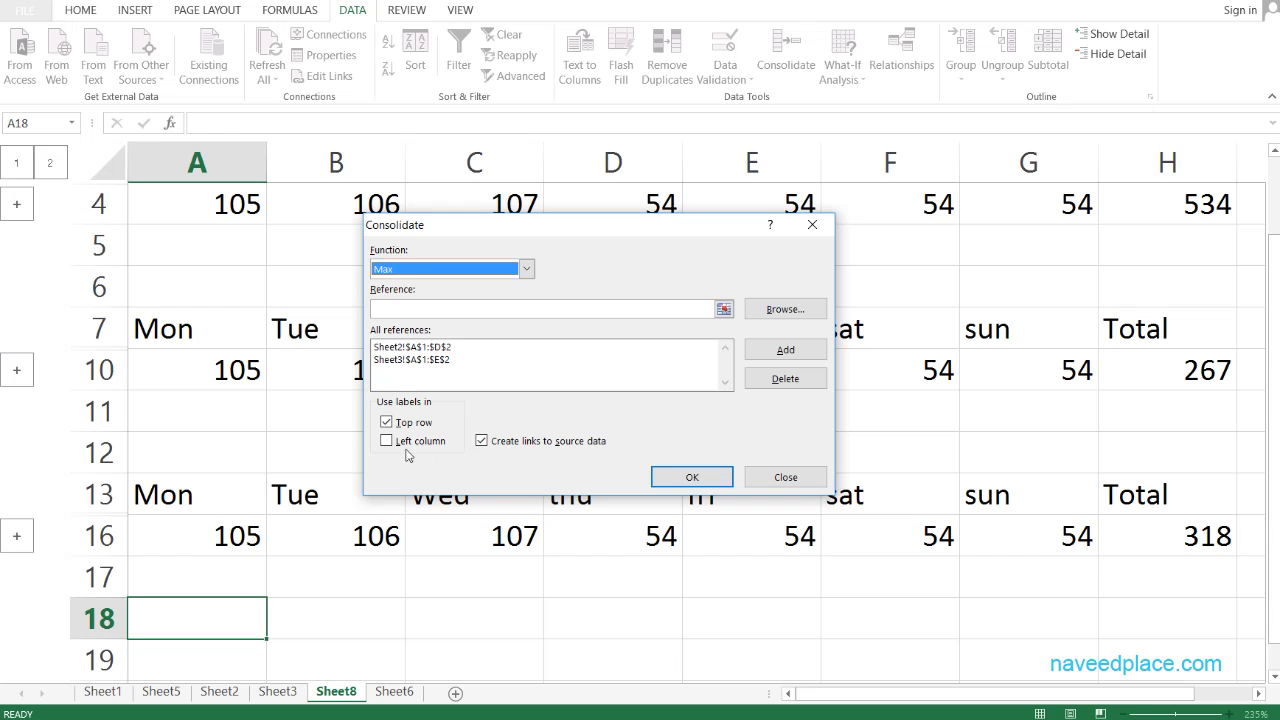
left_click(778, 476)
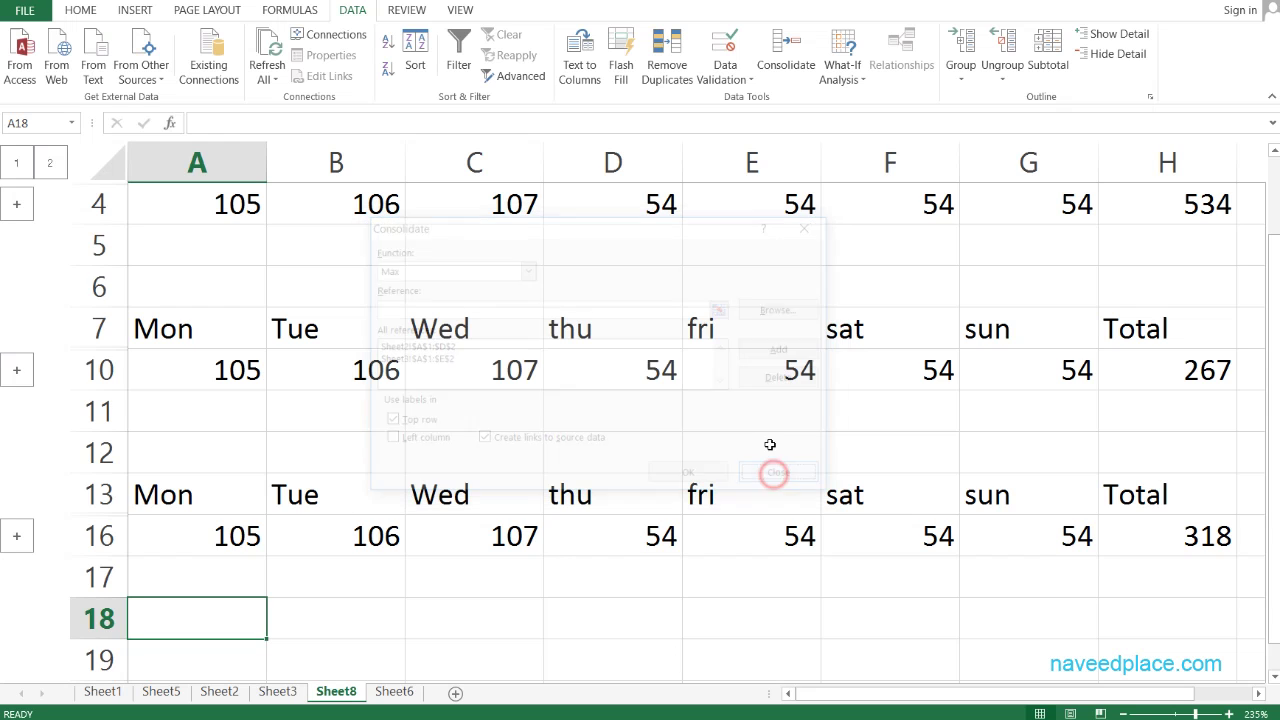